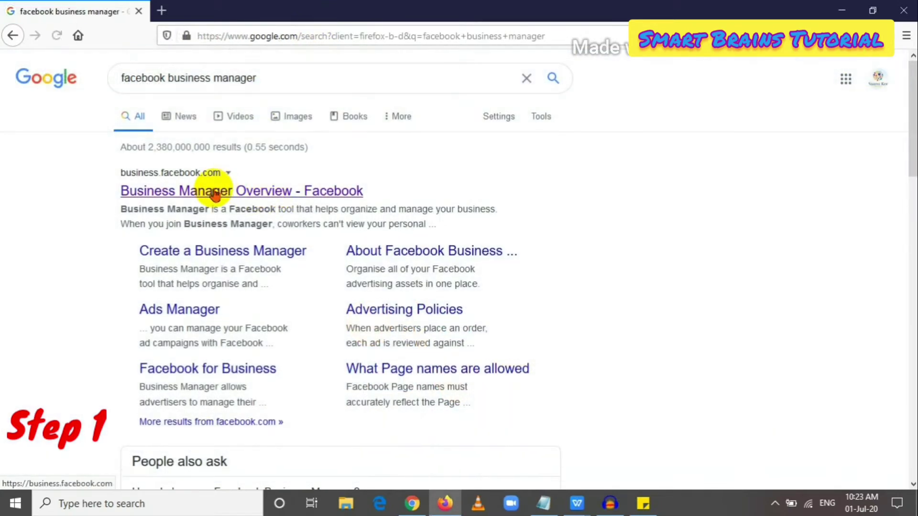
Open the Business Manager overview site from the search results and start creating an account
left_click(213, 194)
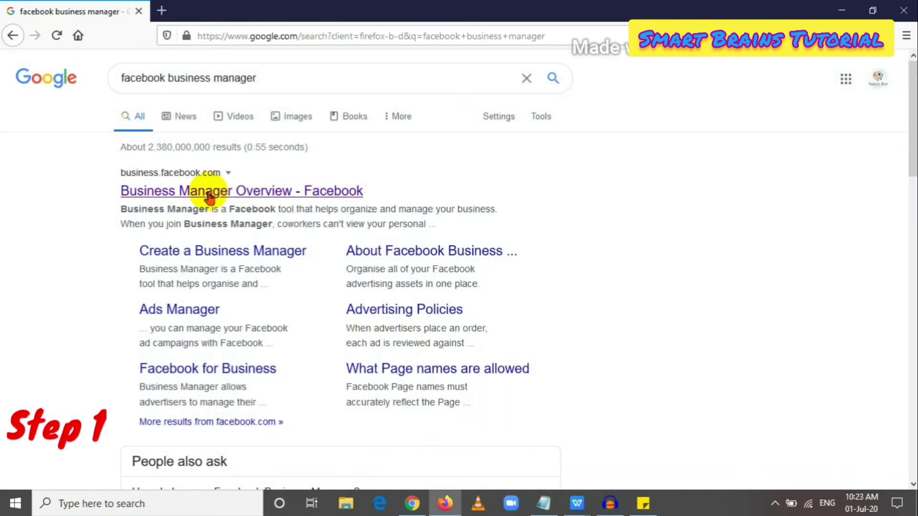
left_click(208, 193)
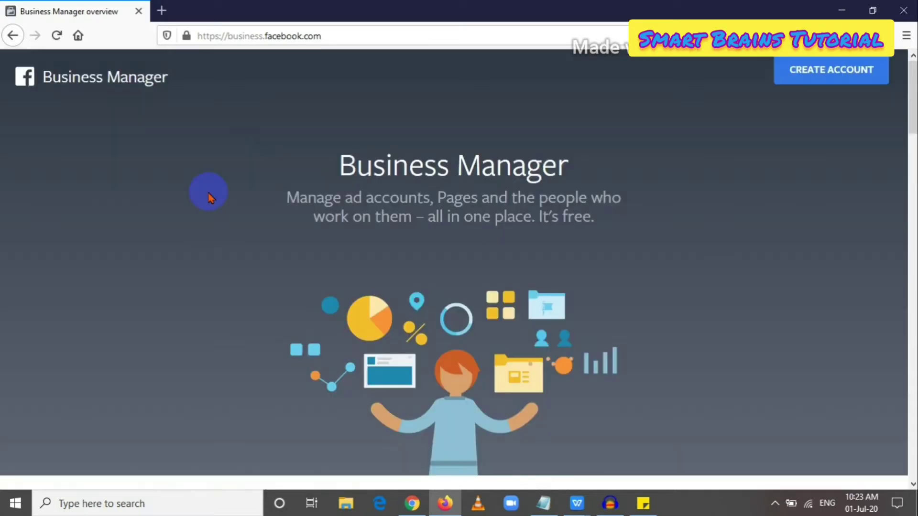
left_click(817, 79)
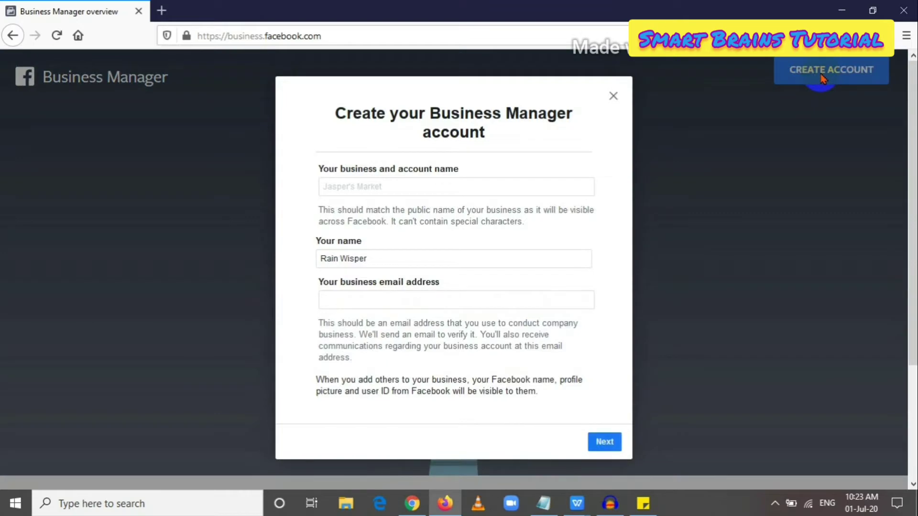
Register the business as WaoTec with its email, and submit its address, phone and website with use set to promote its own goods or services
left_click(405, 188)
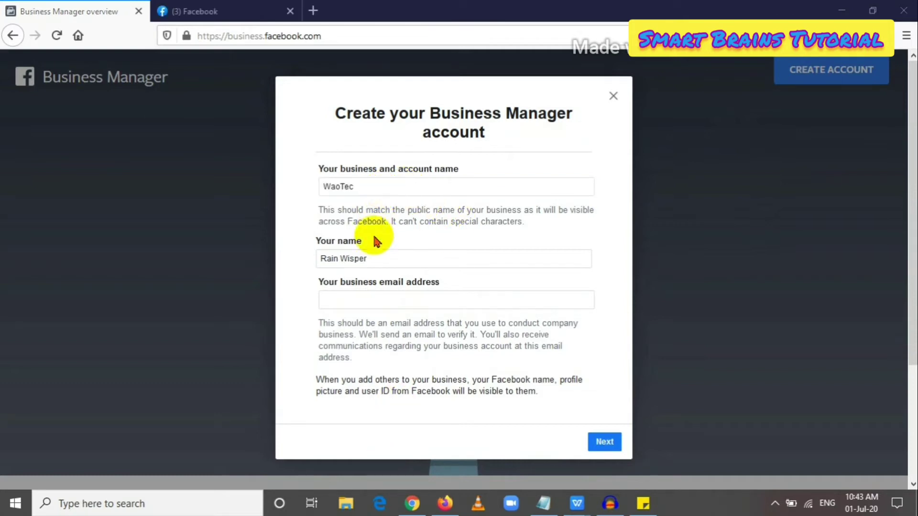
left_click(355, 305)
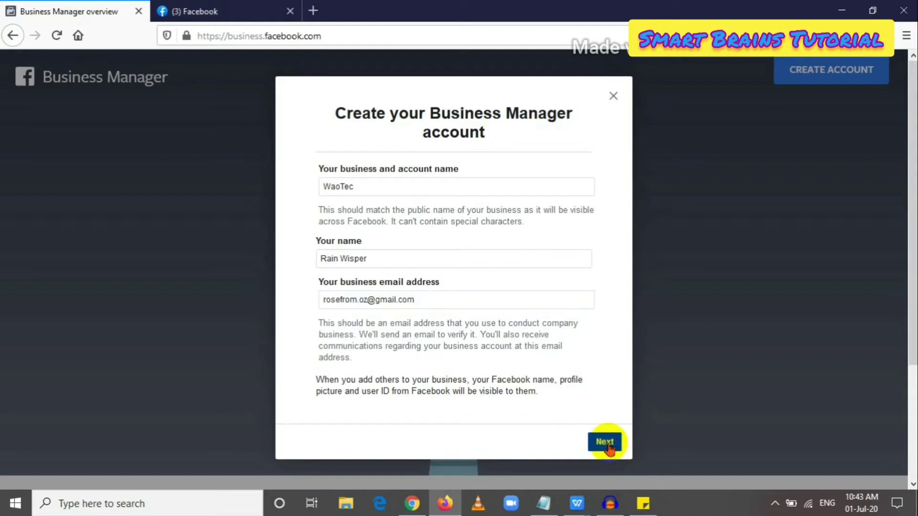
left_click(612, 449)
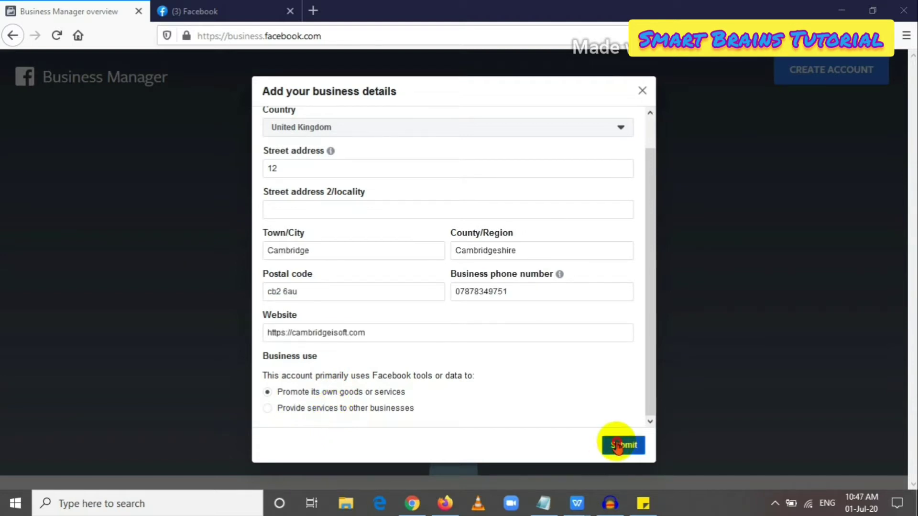
left_click(616, 445)
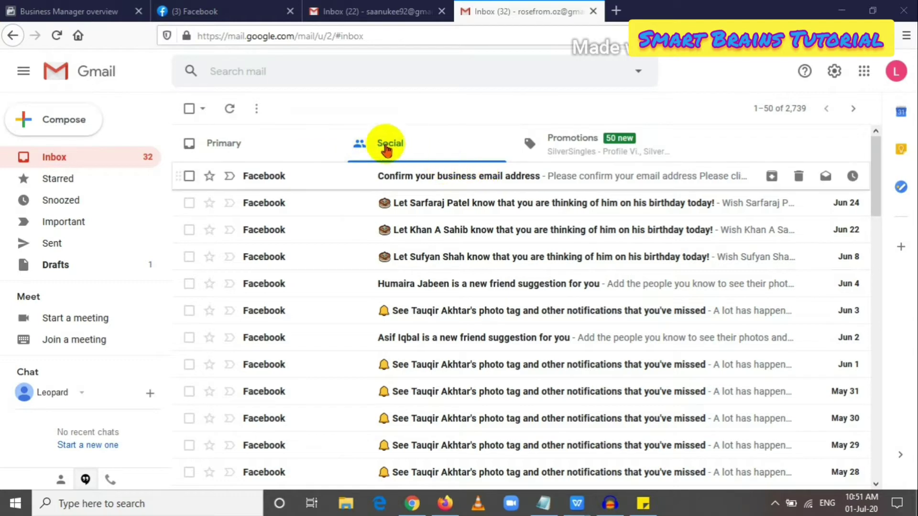
Confirm the business email address through Facebook's message in Gmail and dismiss the account creation notice in Business Manager
left_click(453, 180)
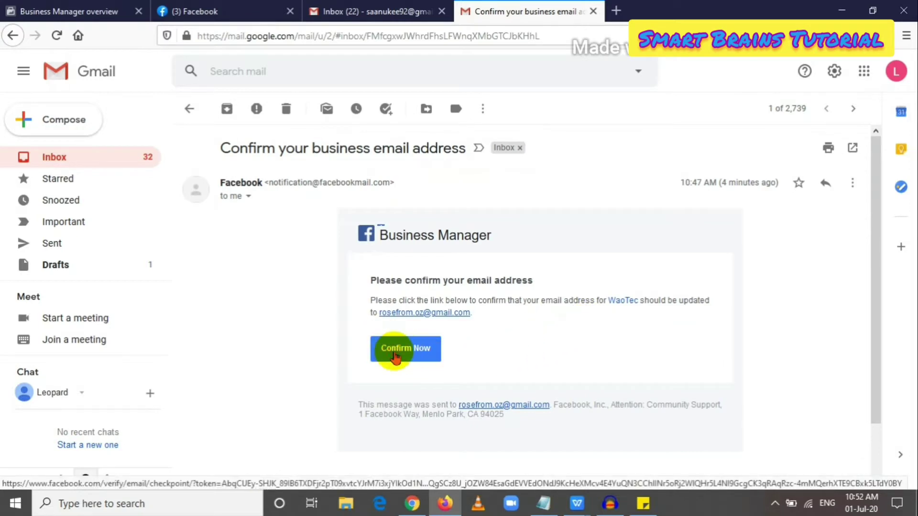
left_click(395, 356)
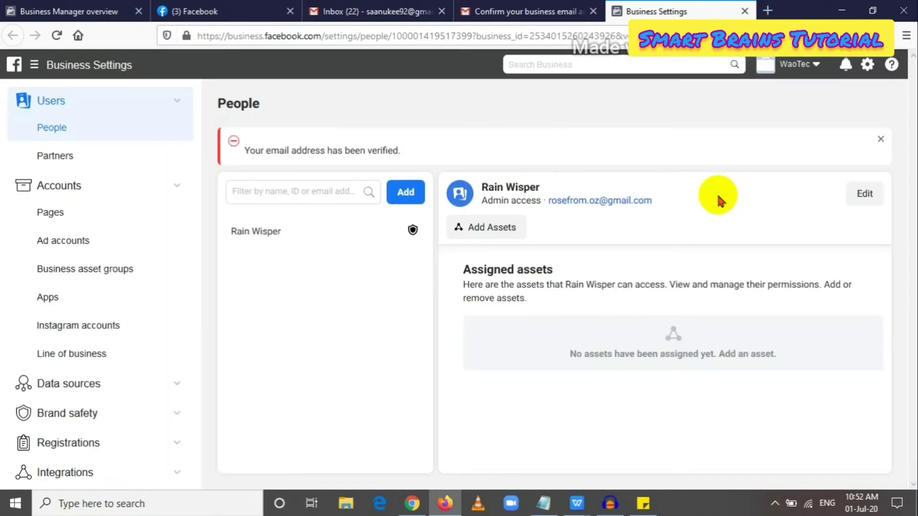
left_click(115, 15)
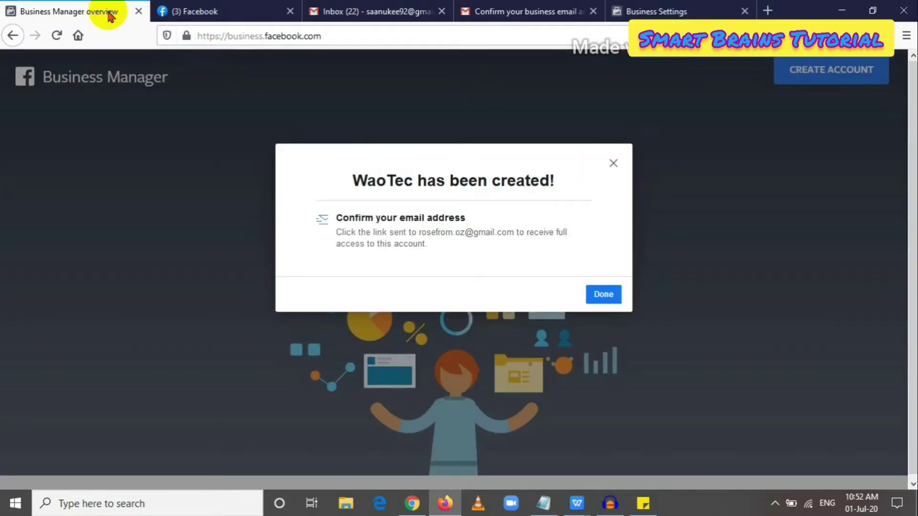
left_click(603, 300)
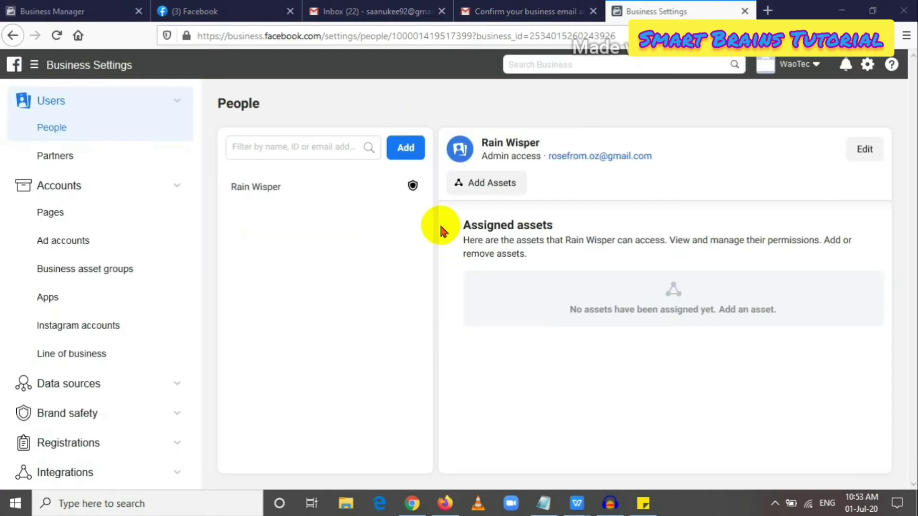
Review the Ad account performance and Pages sections on the Business Manager home page
left_click(50, 12)
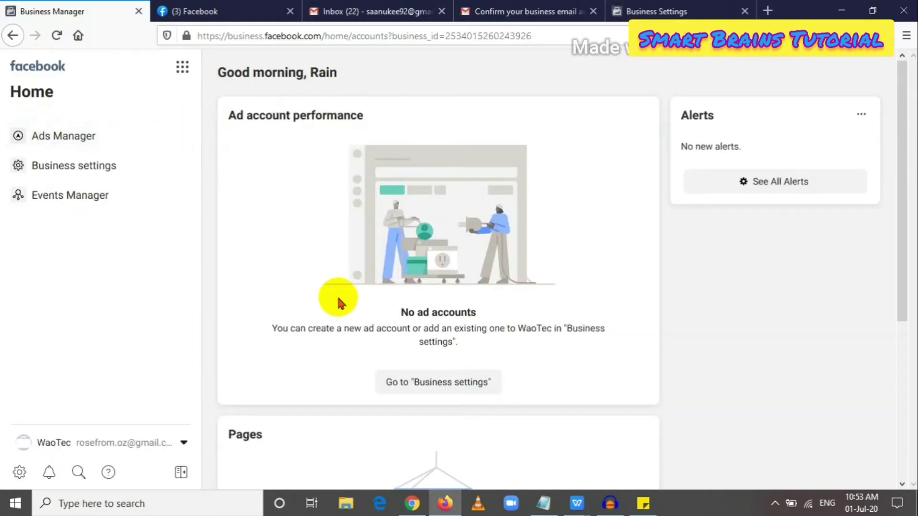
left_click_drag(232, 116, 378, 115)
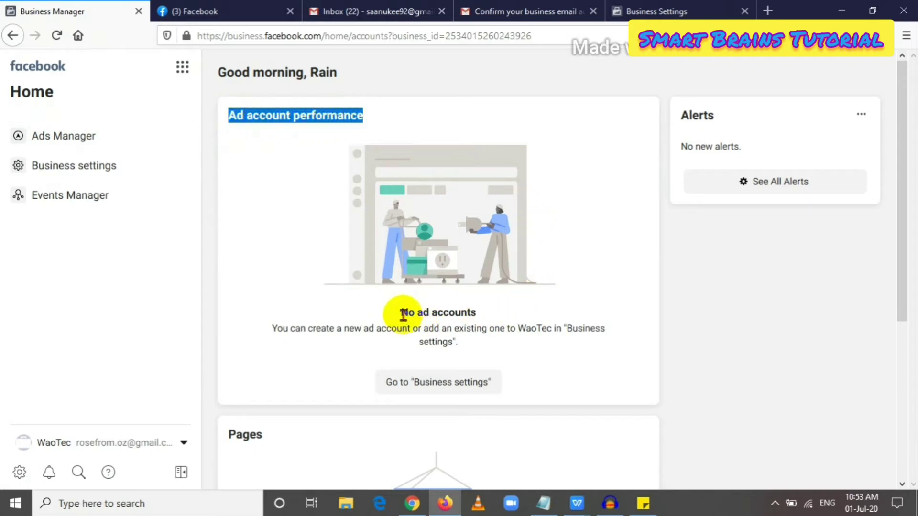
left_click_drag(400, 307, 492, 323)
scroll(535, 308, "down", 5)
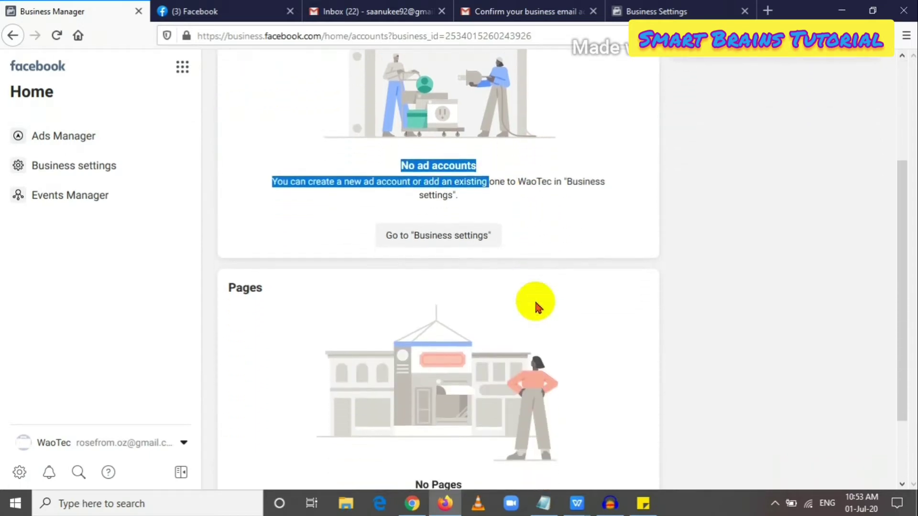
left_click_drag(414, 391, 461, 389)
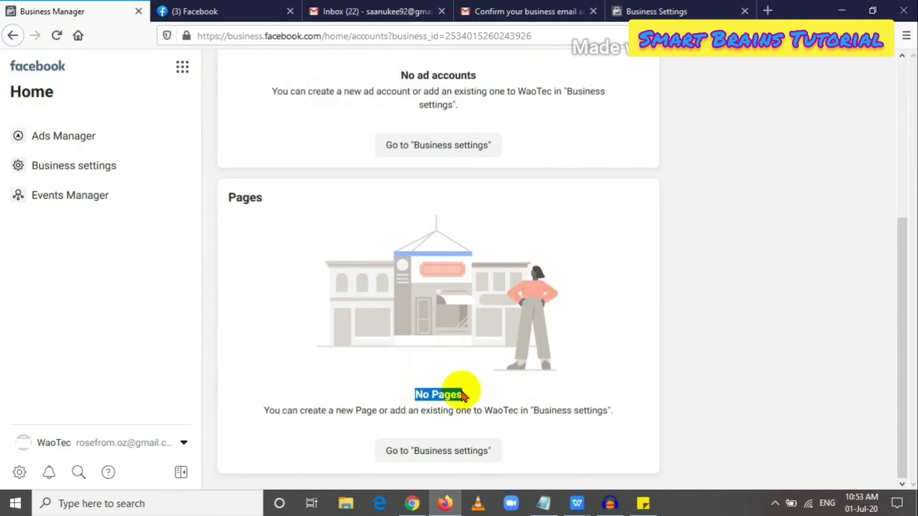
left_click(455, 401)
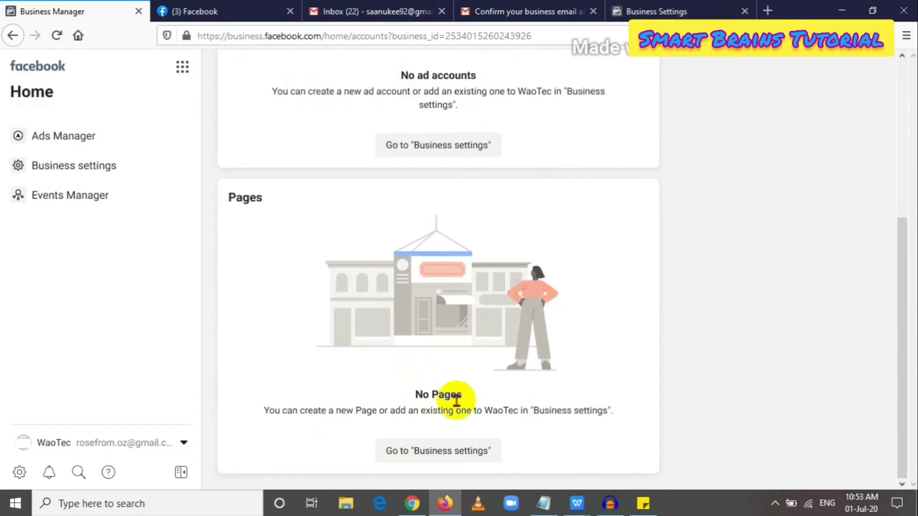
Open the Pages section of the business settings and close the duplicate settings page and both Gmail pages
left_click(433, 451)
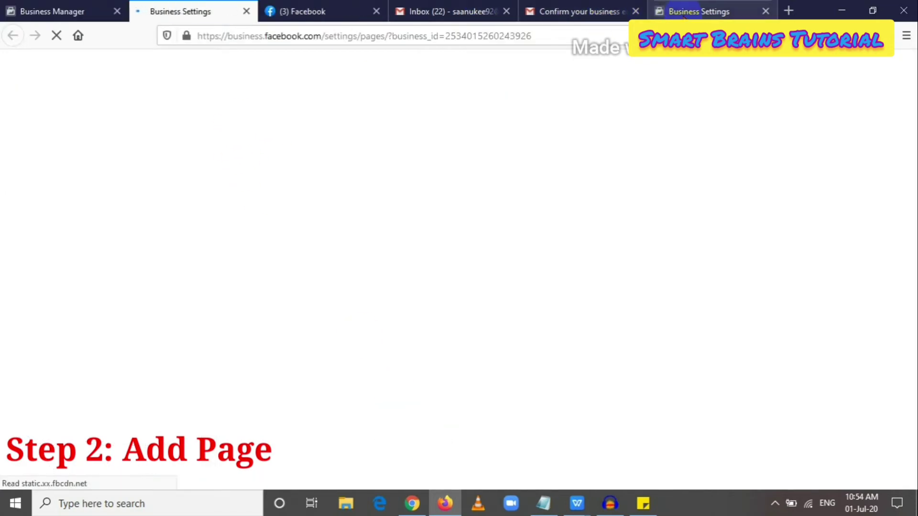
left_click(699, 6)
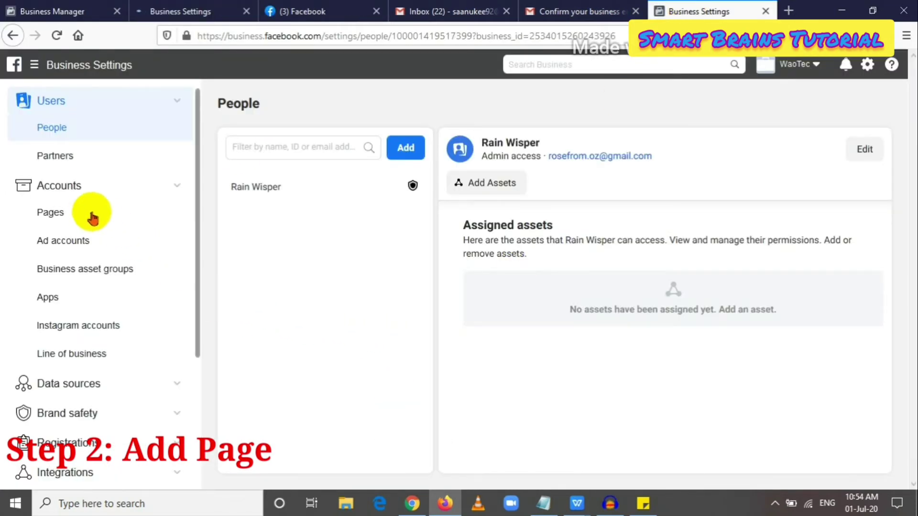
left_click(59, 212)
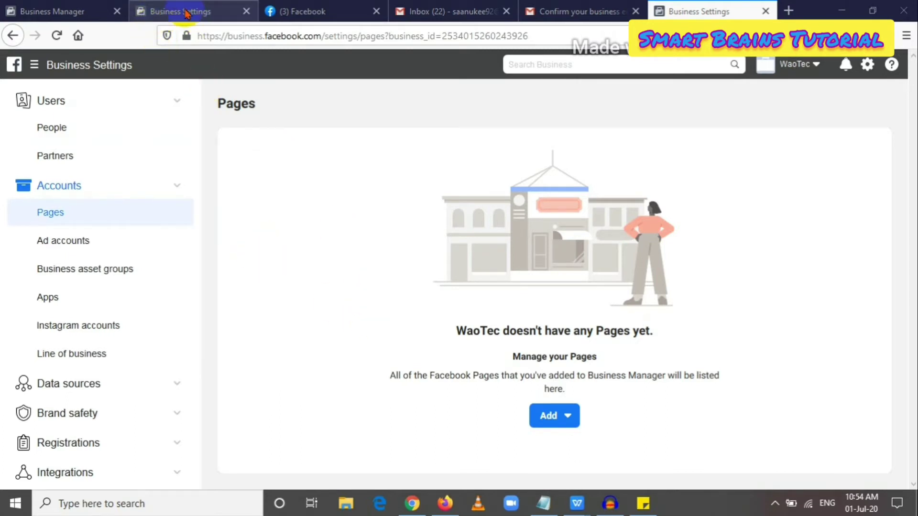
left_click(156, 12)
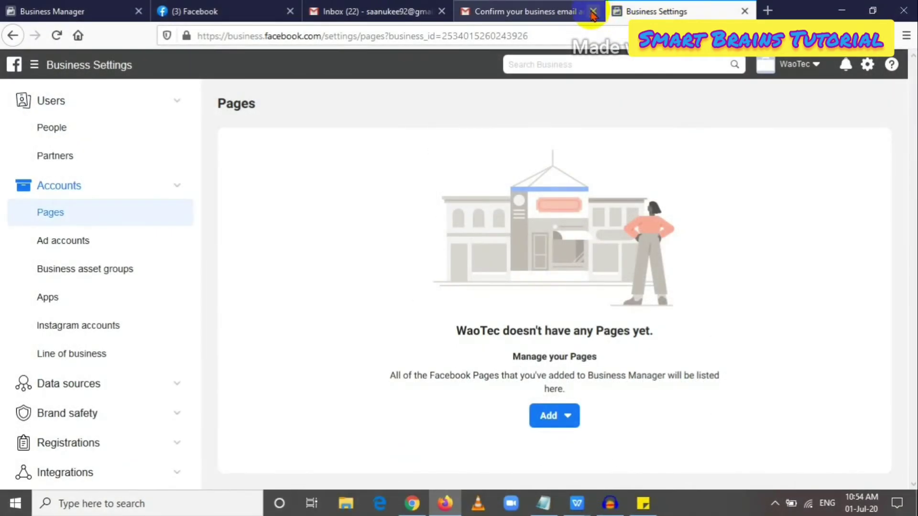
left_click(593, 11)
left_click(438, 14)
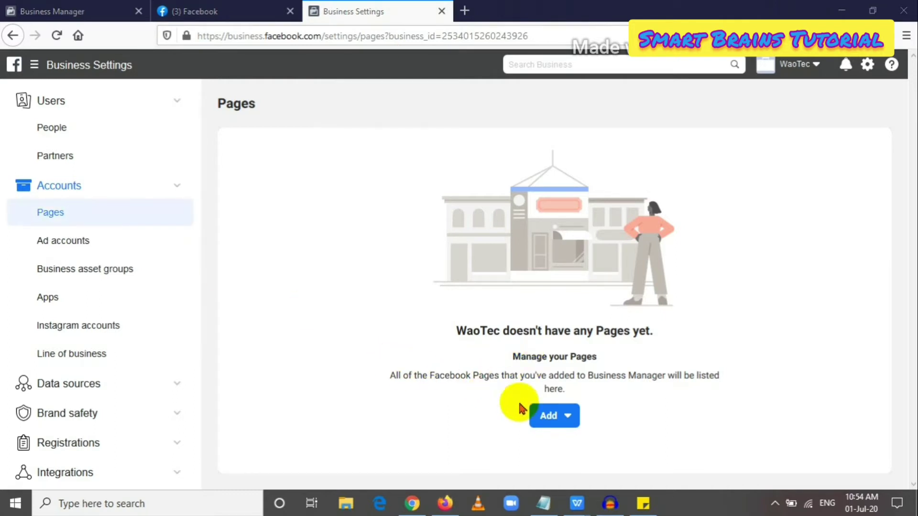
Create a new Brand or Product Page named WaoTec in the Appliances category
left_click(568, 420)
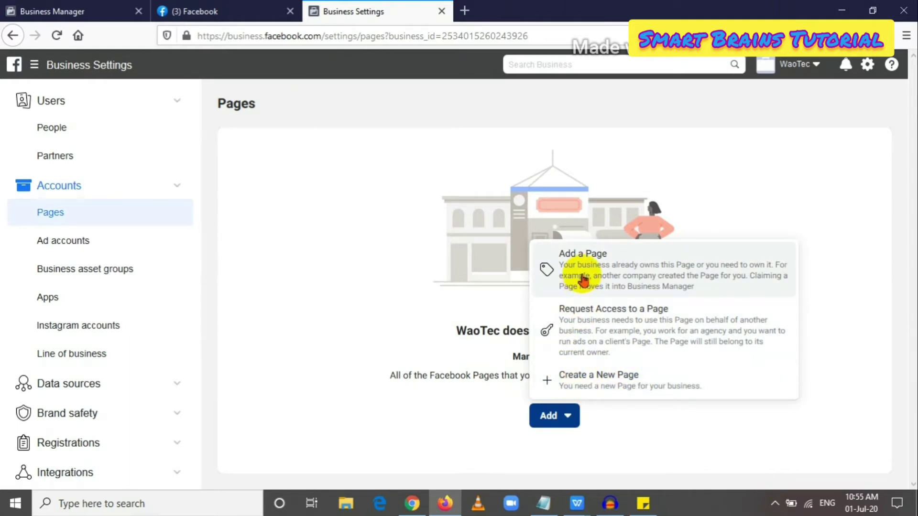
left_click(594, 388)
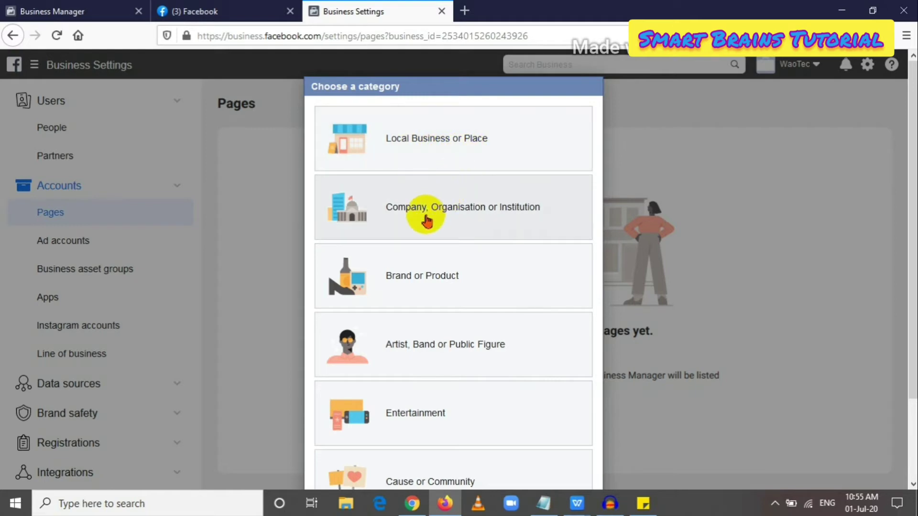
scroll(481, 218, "down", 2)
left_click(430, 191)
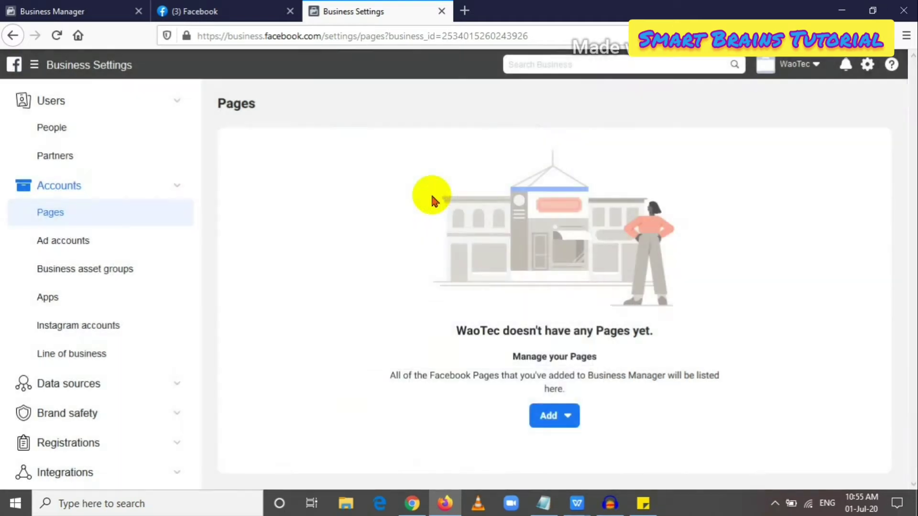
left_click(425, 199)
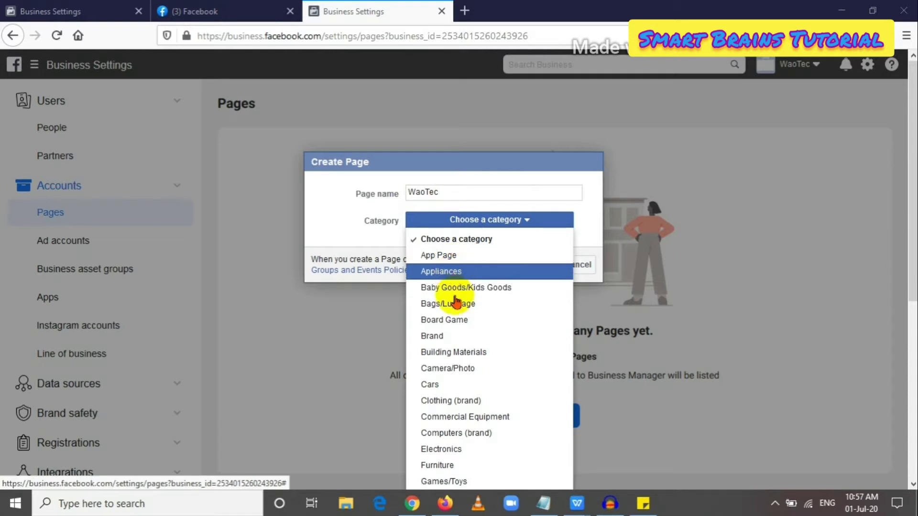
left_click(435, 271)
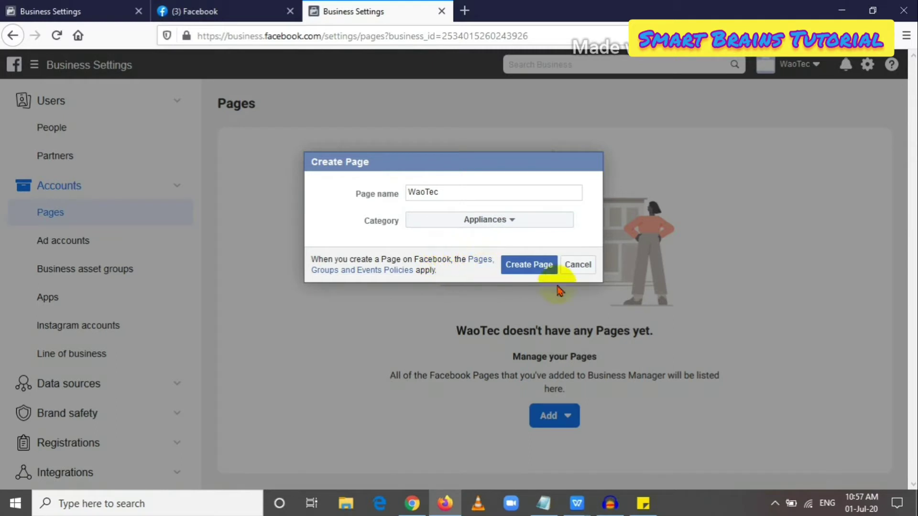
left_click(527, 265)
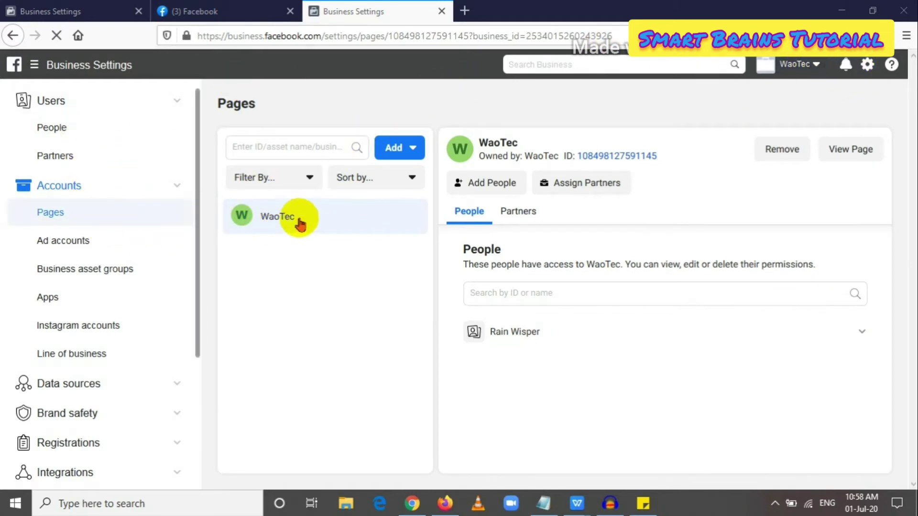
View the new WaoTec Page from top to bottom and check the list of available Business Manager accounts
left_click(859, 150)
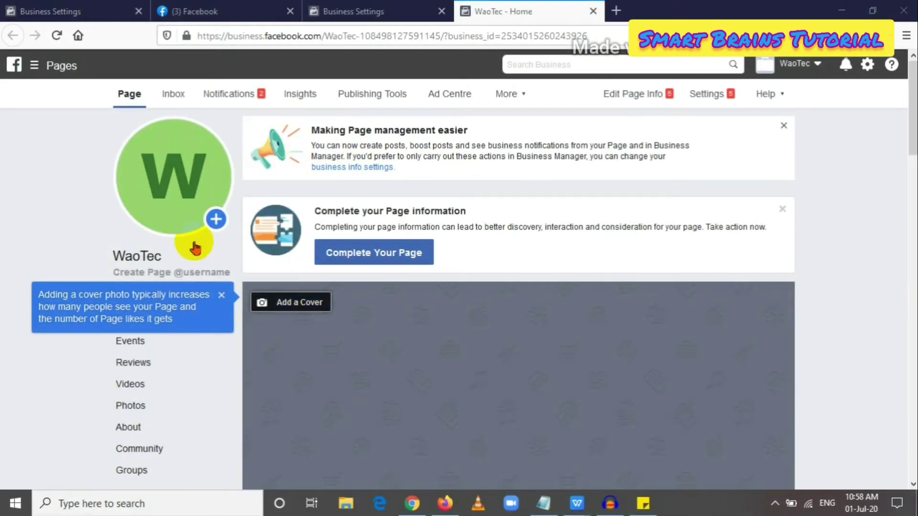
scroll(434, 408, "down", 3)
scroll(430, 406, "down", 6)
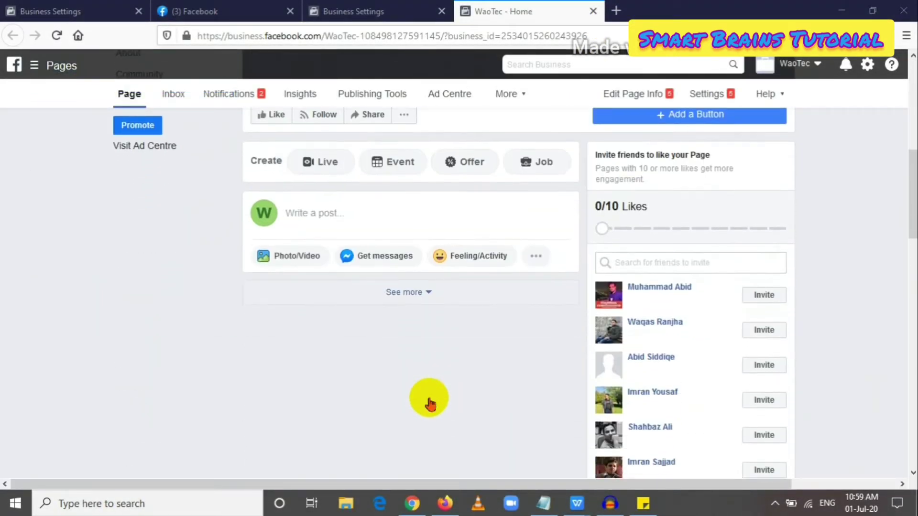
scroll(428, 401, "up", 10)
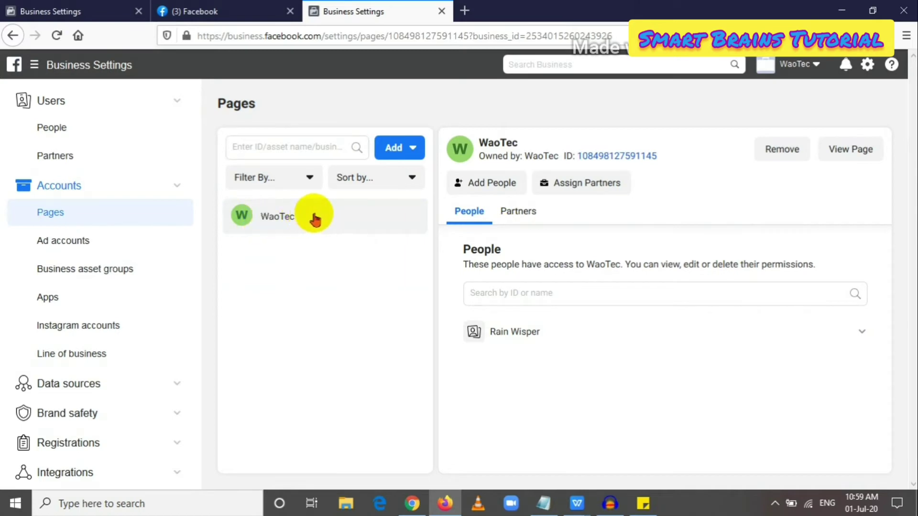
left_click(816, 66)
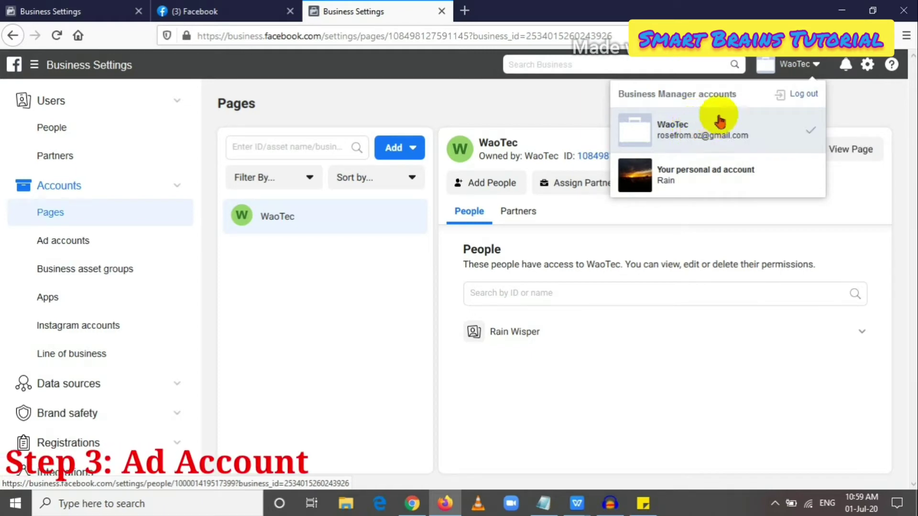
left_click(816, 68)
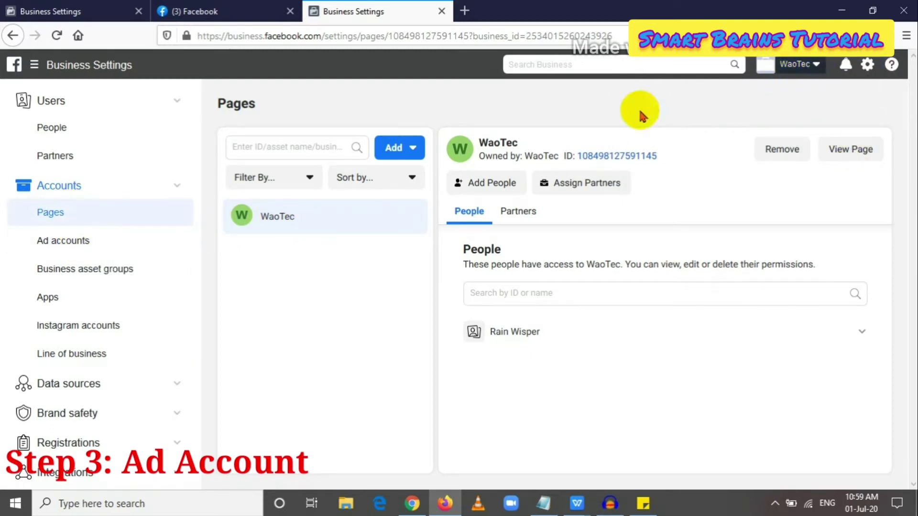
Create a new ad account named Waotec_Ad_Account for My business (WaoTec), with the Europe/London time zone and US Dollar currency
left_click(56, 245)
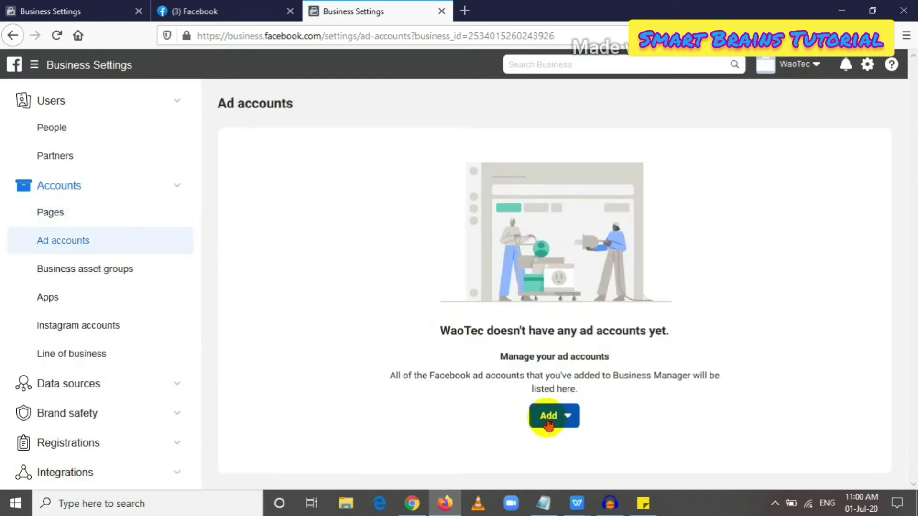
left_click(548, 418)
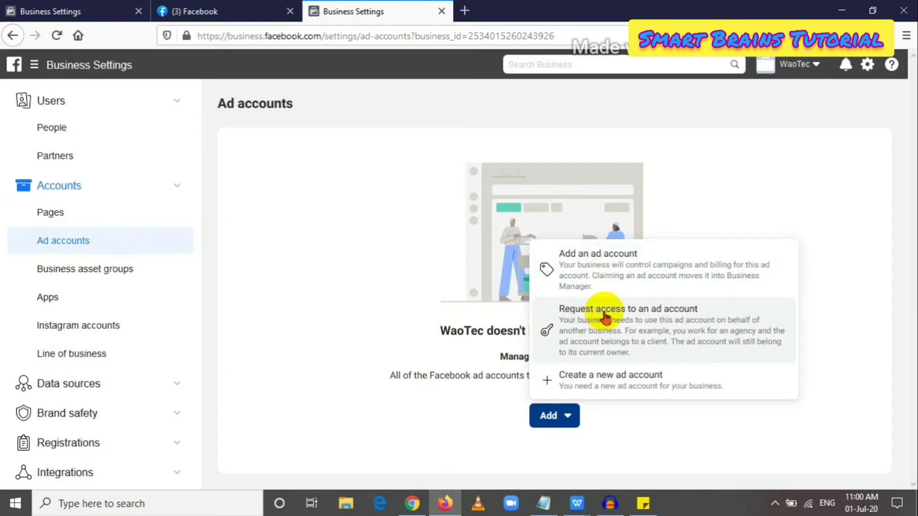
left_click(638, 381)
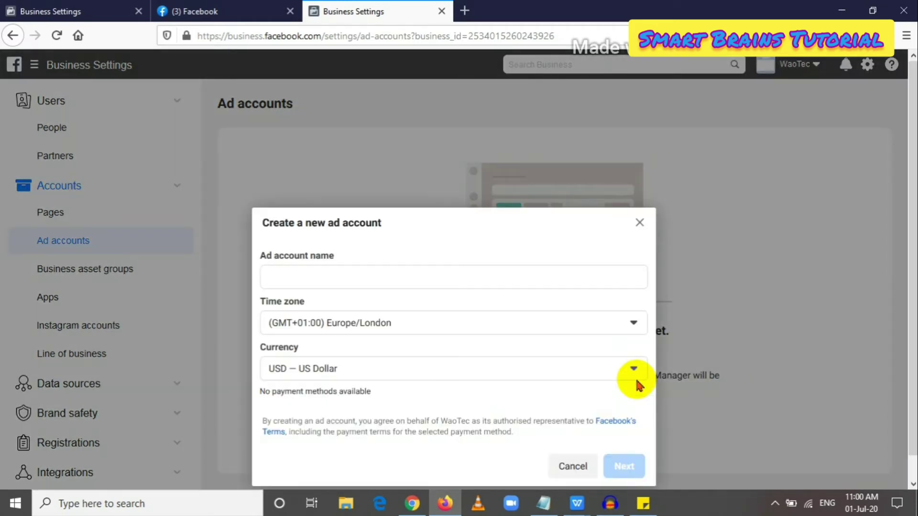
left_click(366, 248)
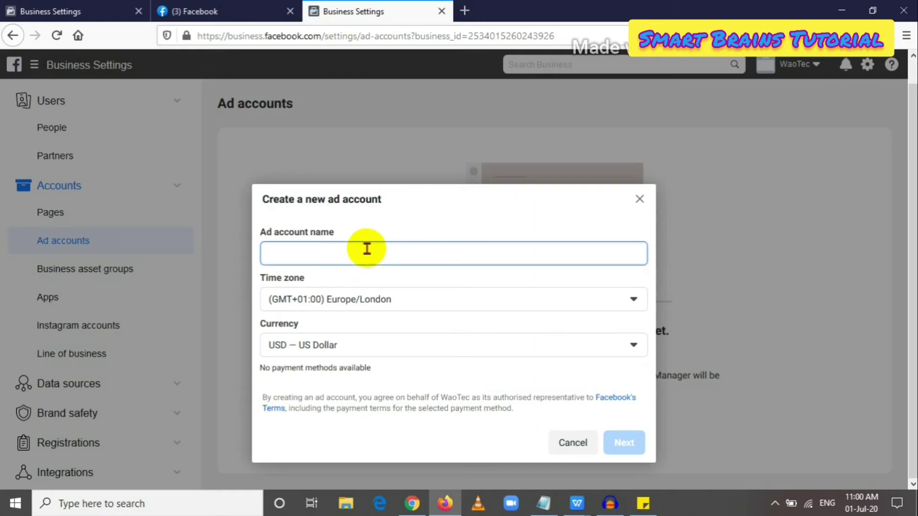
type("Waotec_Ad_Account")
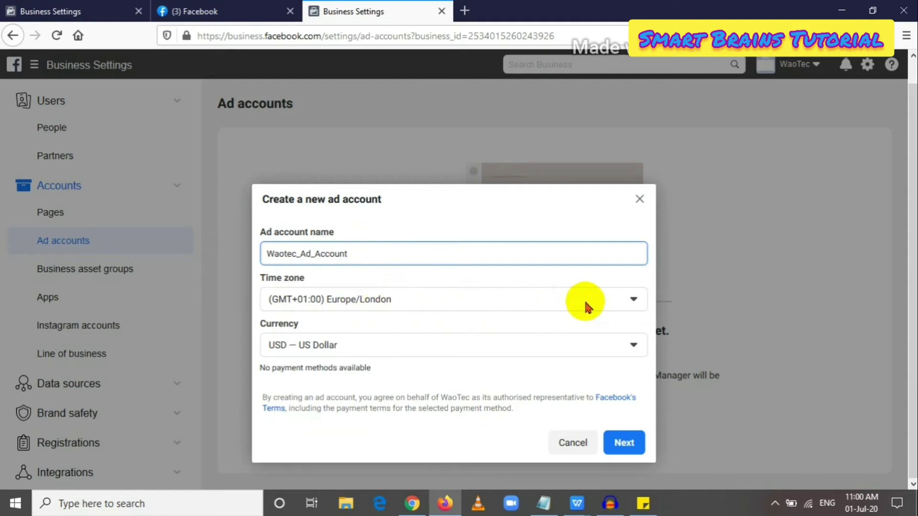
left_click(640, 301)
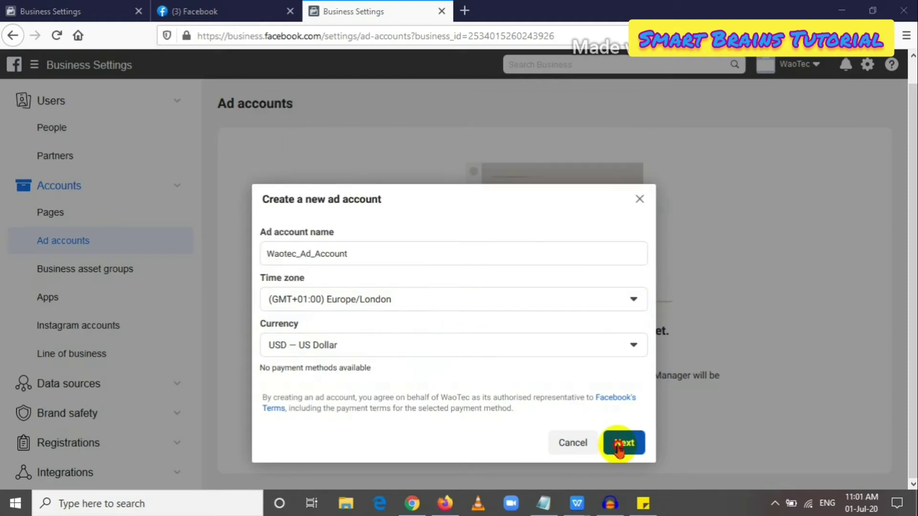
left_click(618, 446)
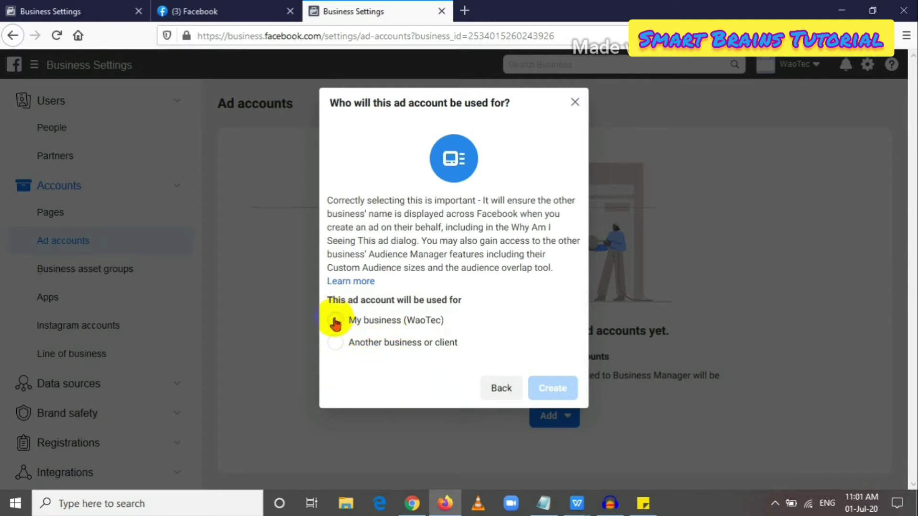
left_click(335, 321)
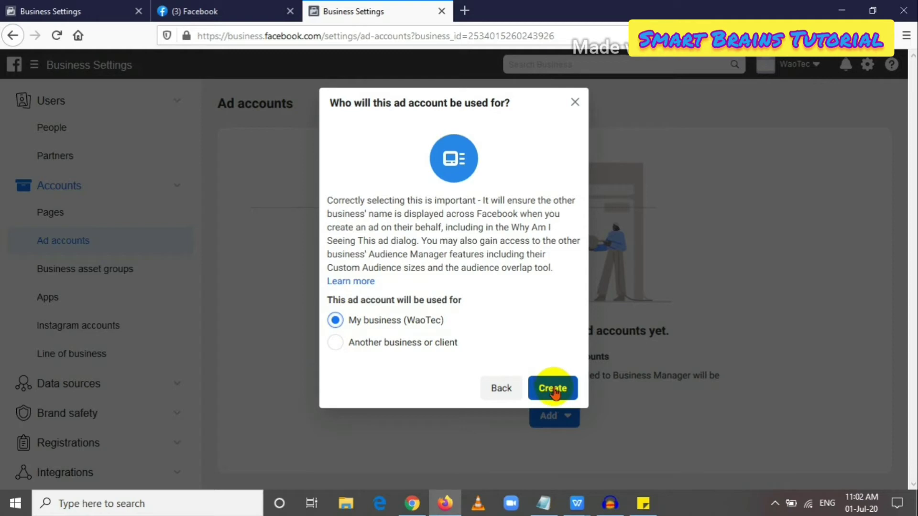
left_click(554, 390)
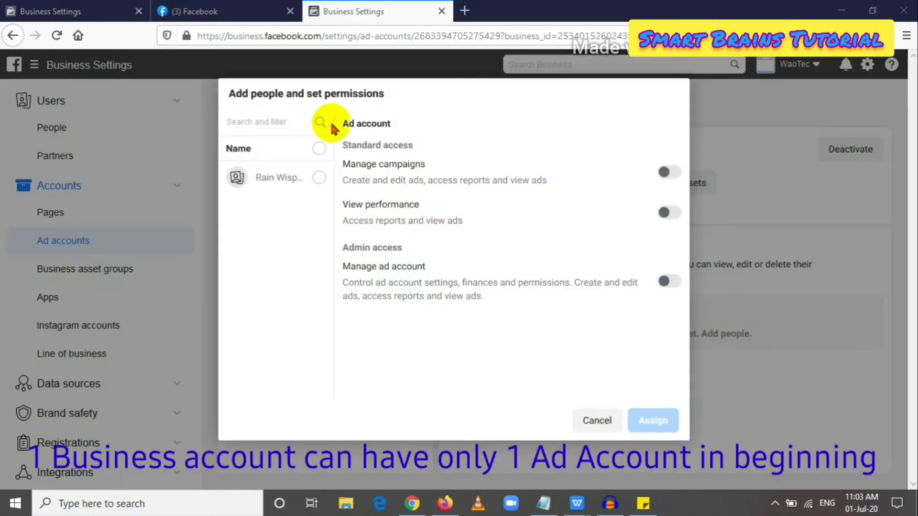
Assign the listed person Manage ad account permission under Admin access and close the completion dialog
left_click_drag(347, 144, 395, 140)
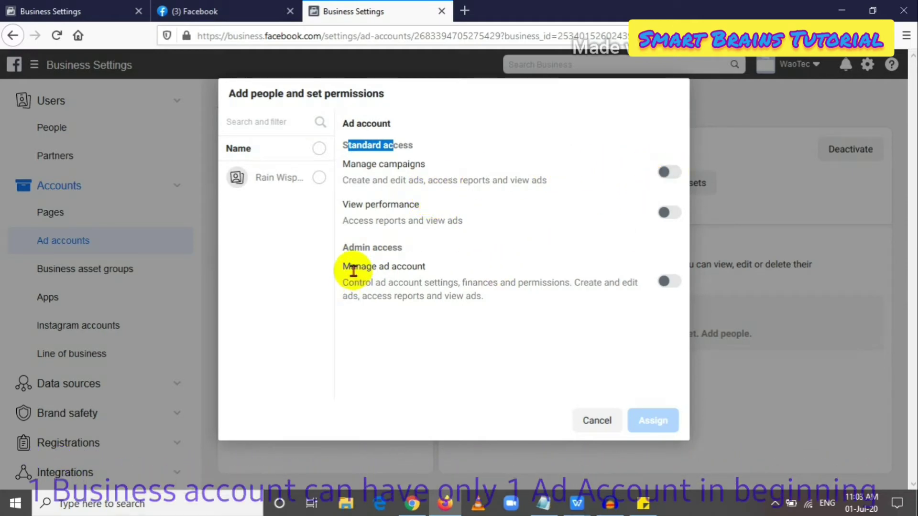
left_click_drag(345, 249, 394, 242)
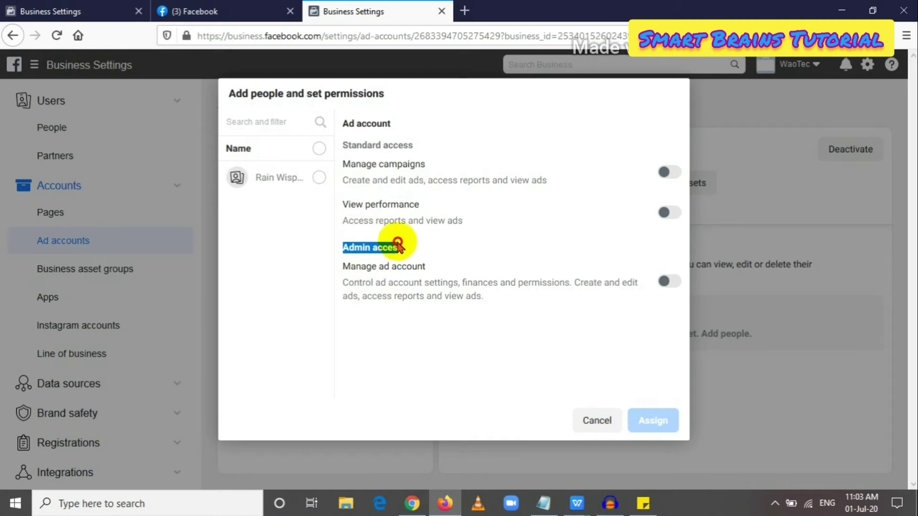
left_click(668, 282)
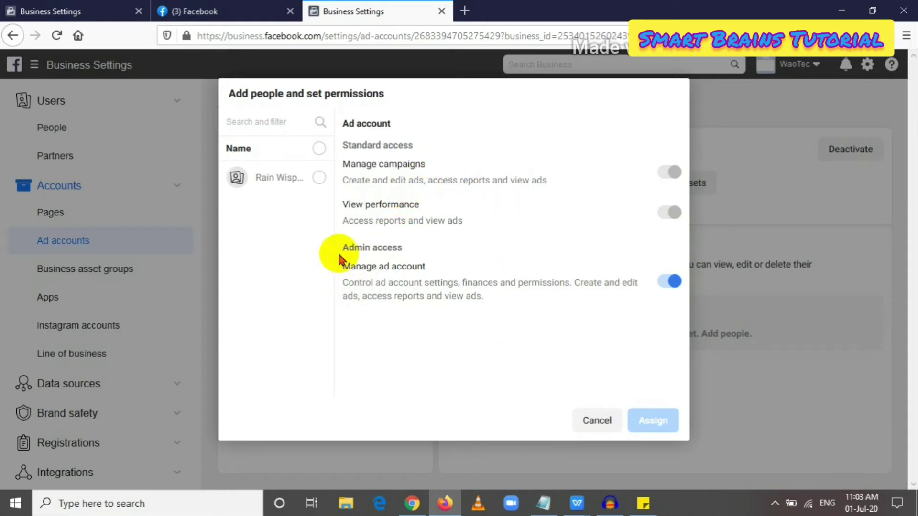
left_click(313, 176)
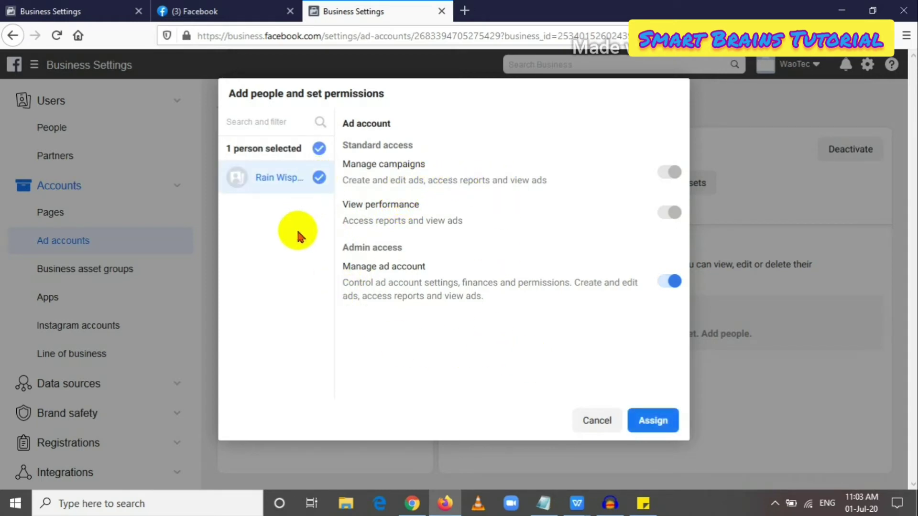
left_click(653, 421)
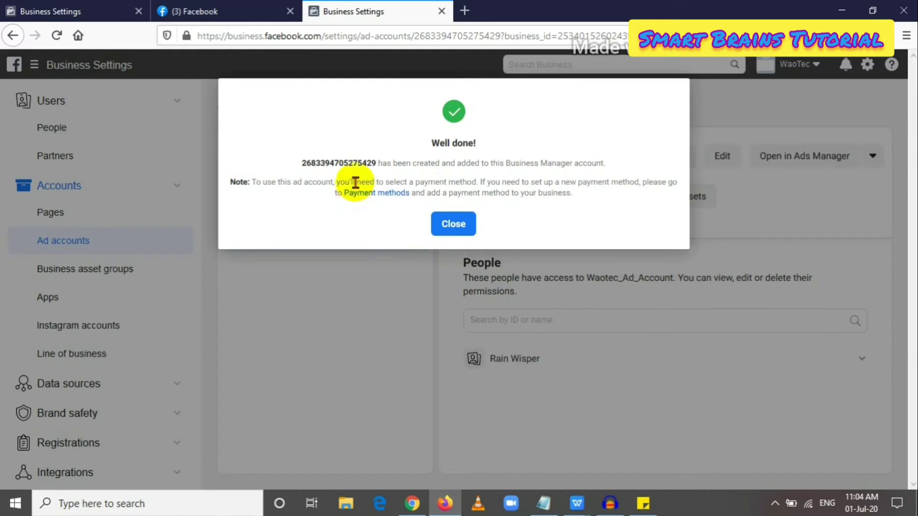
left_click_drag(366, 166, 354, 164)
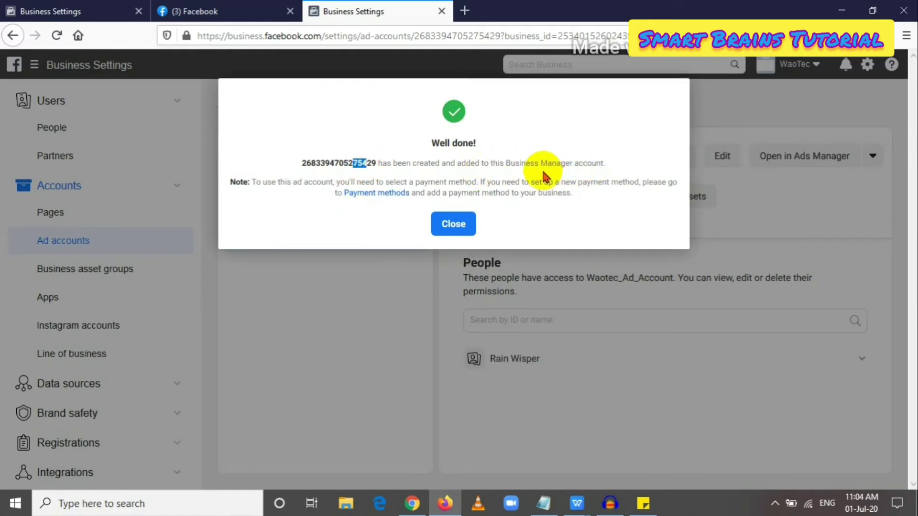
left_click(454, 225)
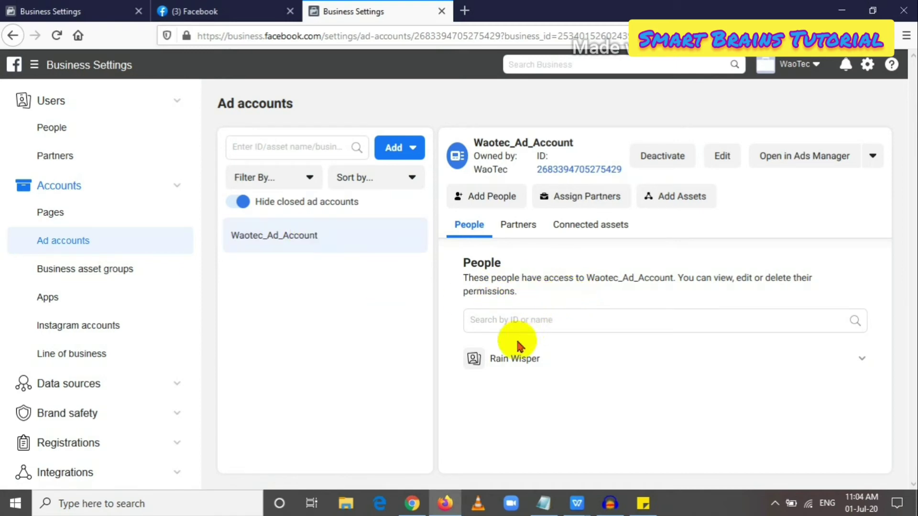
mouse_move(488, 361)
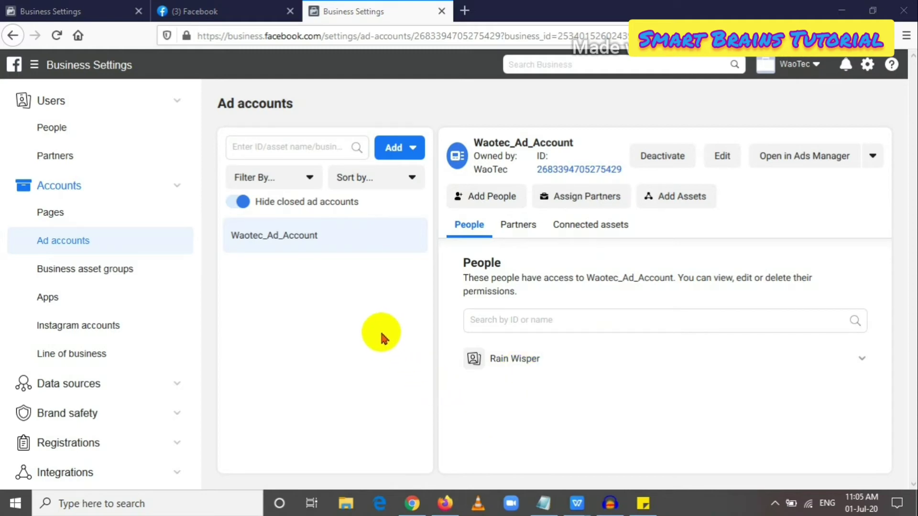
left_click(412, 151)
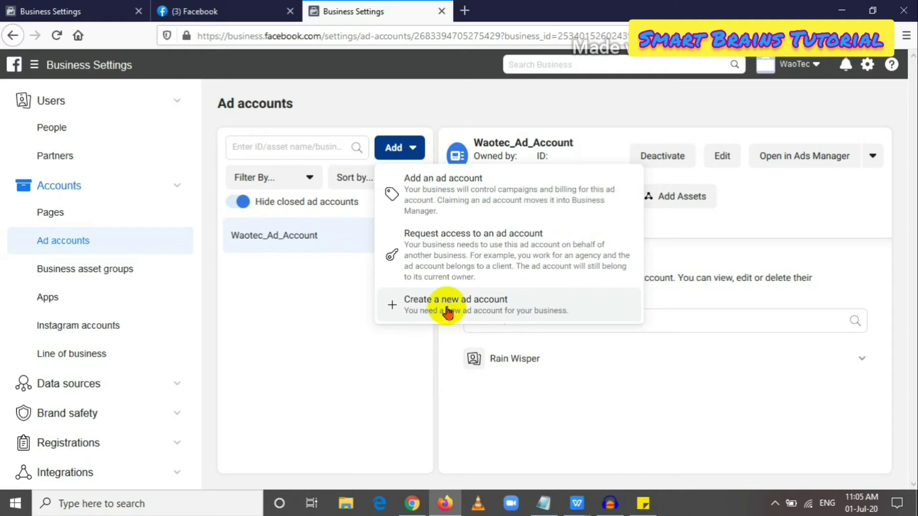
left_click(436, 191)
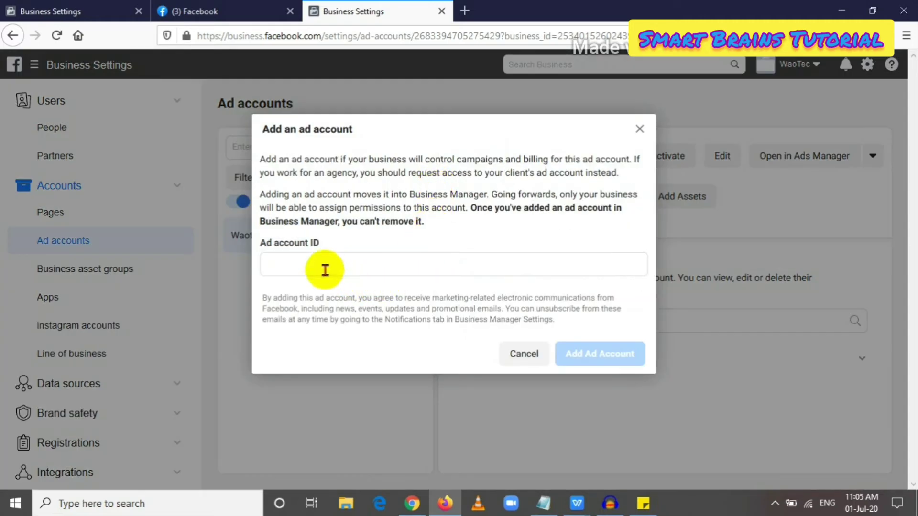
left_click(315, 265)
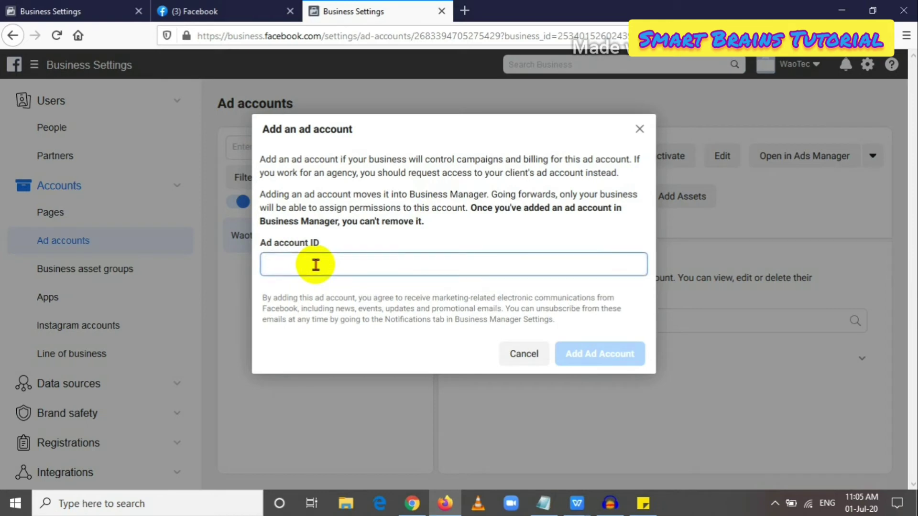
right_click(371, 265)
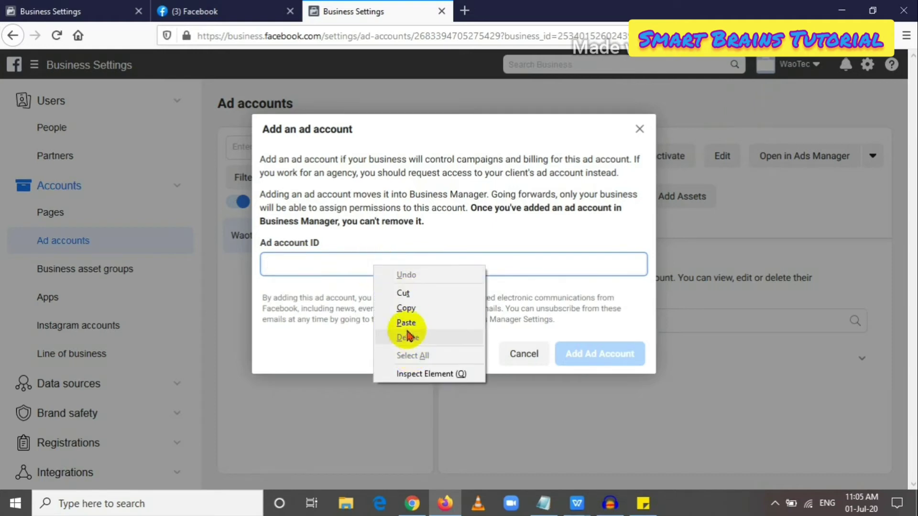
left_click(381, 387)
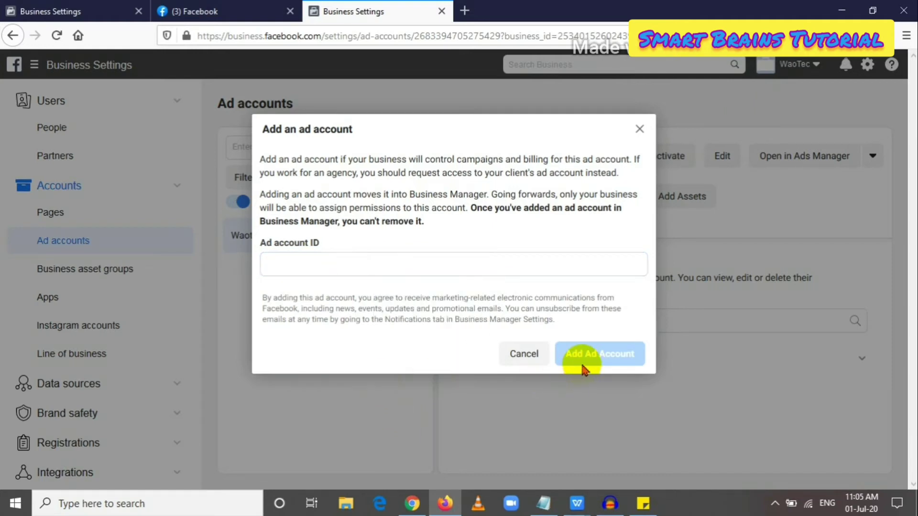
left_click(522, 354)
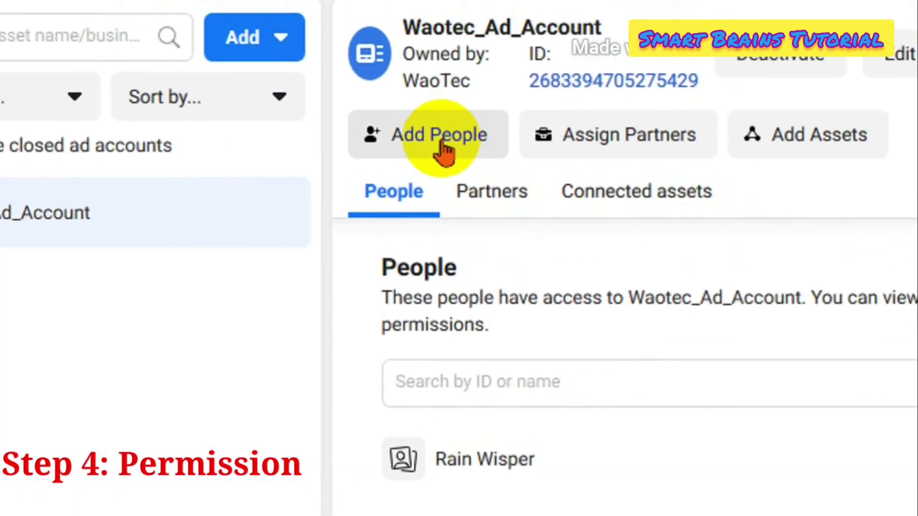
Search for "ma" among the people who can be added to the WaoTec Page and close the permissions dialog
left_click(432, 142)
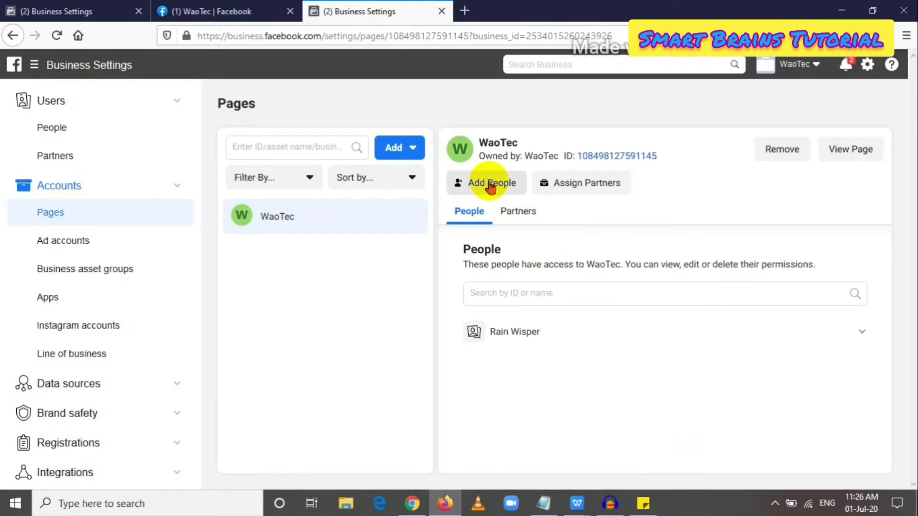
left_click(490, 185)
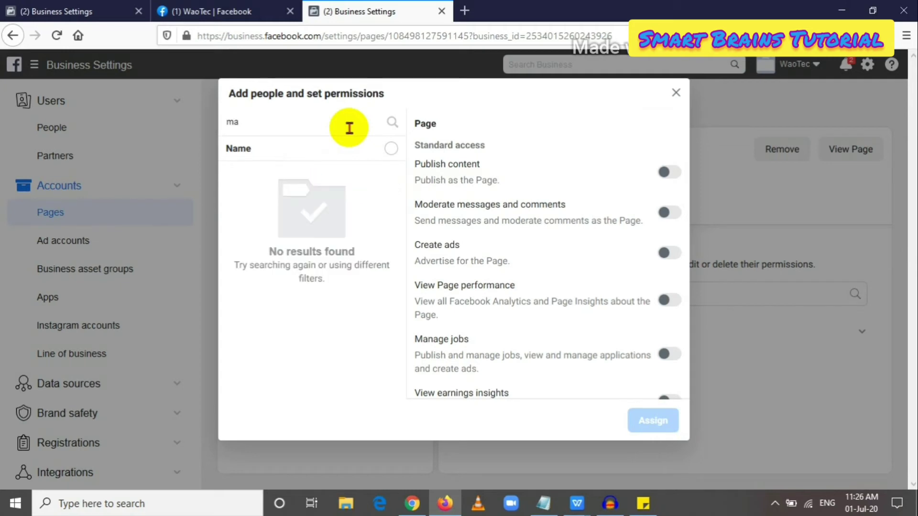
left_click(675, 94)
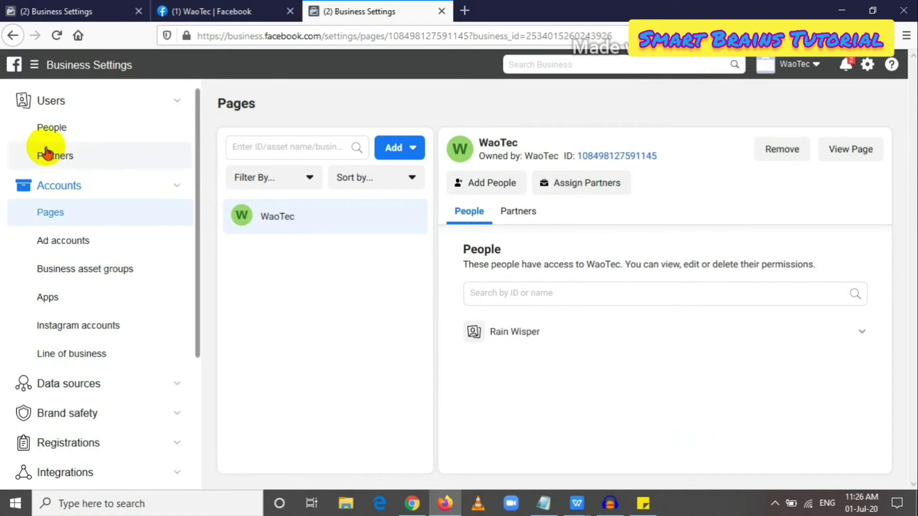
Open the People settings, switch to the Smart Brains business in Chrome, start an invitation and enter the invitee's email address
left_click(49, 131)
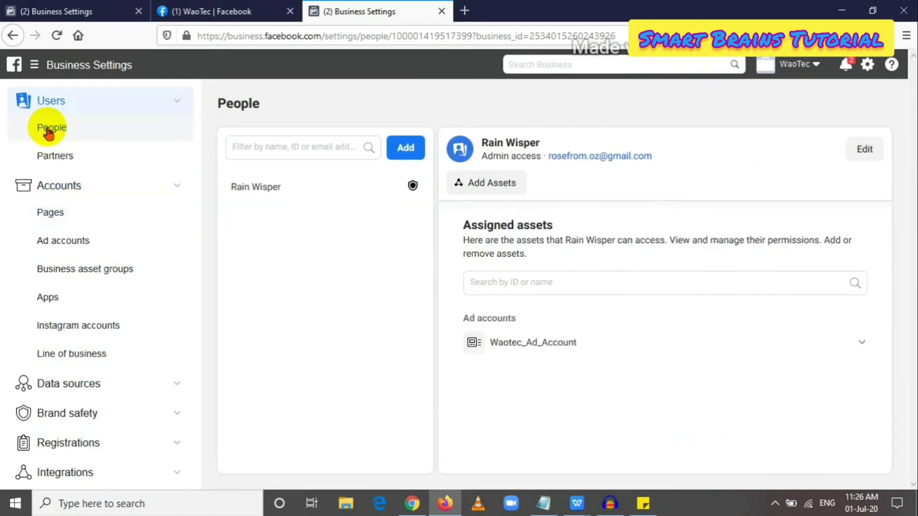
left_click(286, 155)
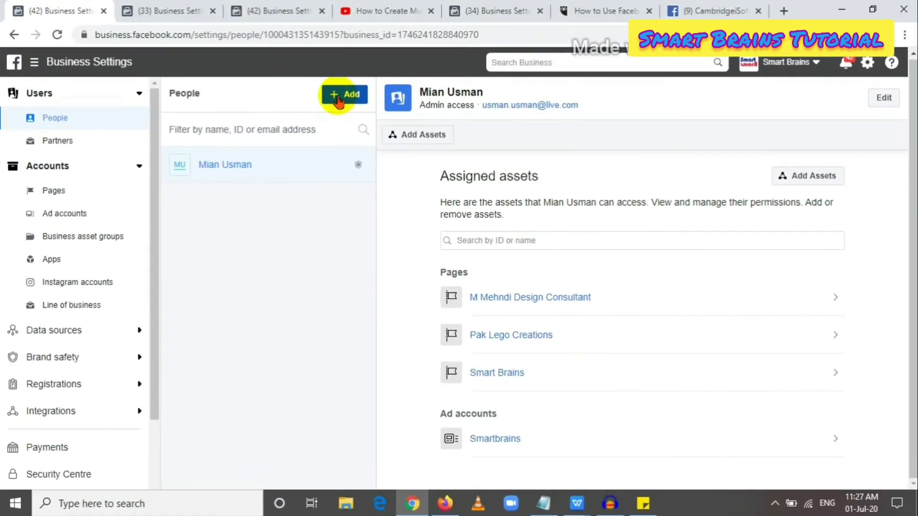
left_click(338, 98)
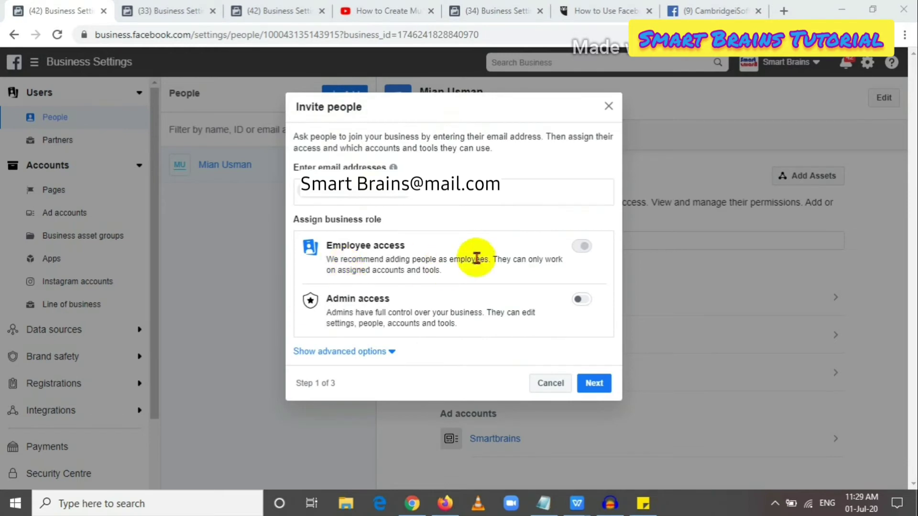
Try Admin access for the invitee, return the role to Employee access and continue to the asset assignment
left_click(582, 300)
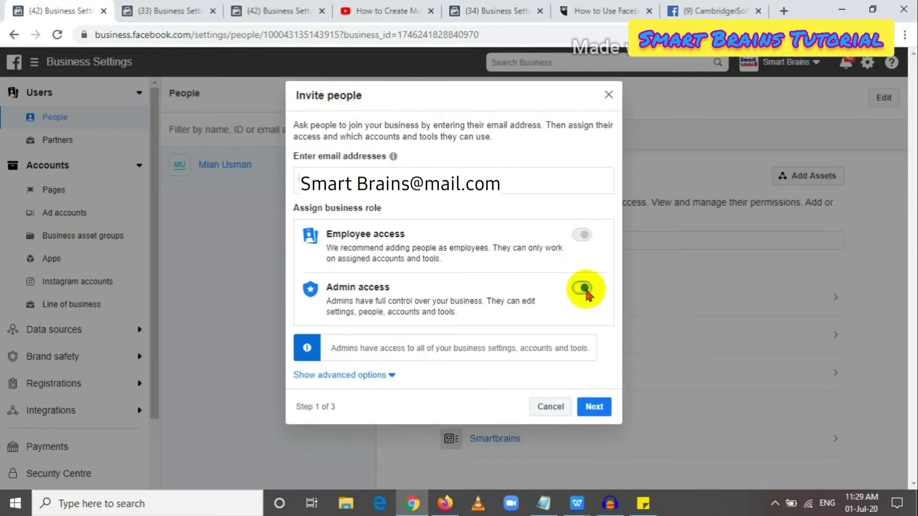
left_click(583, 288)
left_click(583, 245)
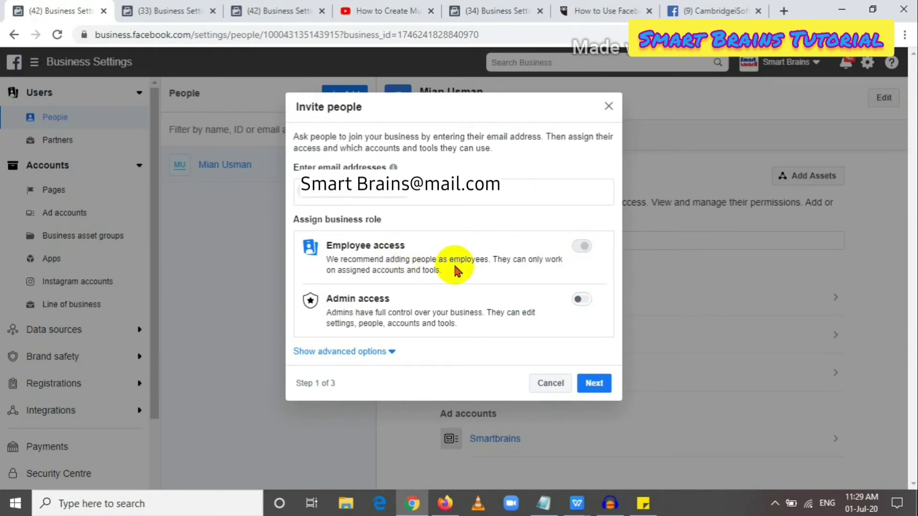
left_click(581, 300)
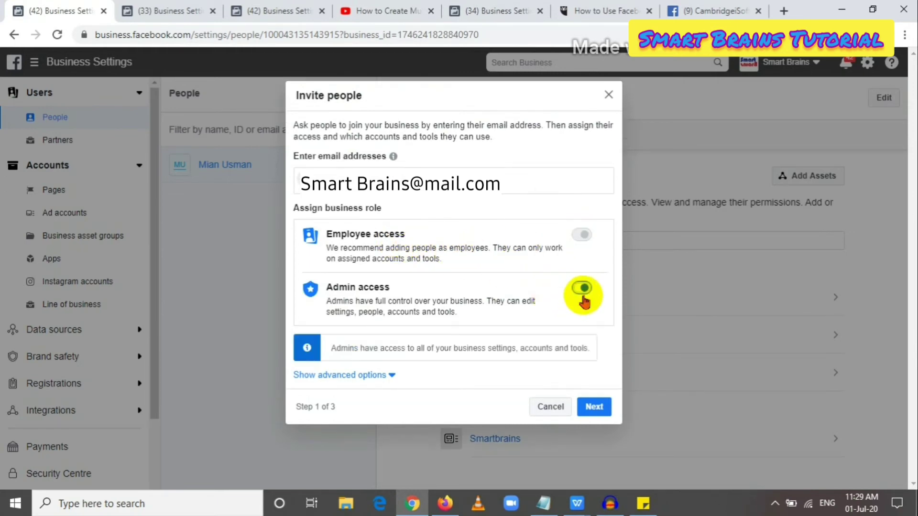
left_click(583, 288)
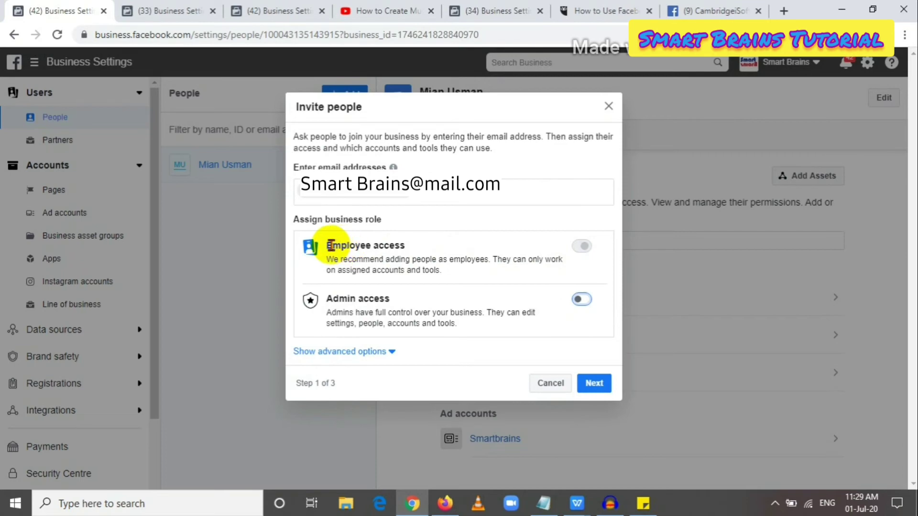
left_click_drag(331, 246, 399, 245)
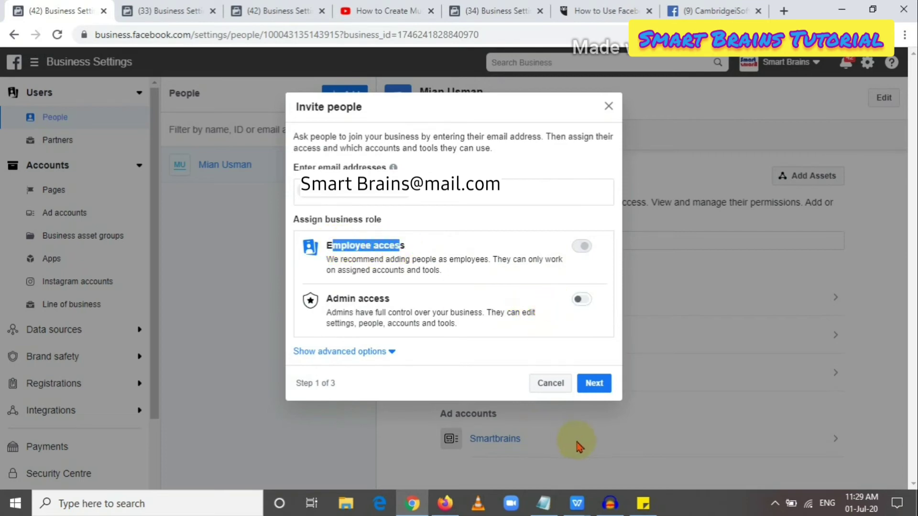
left_click(593, 383)
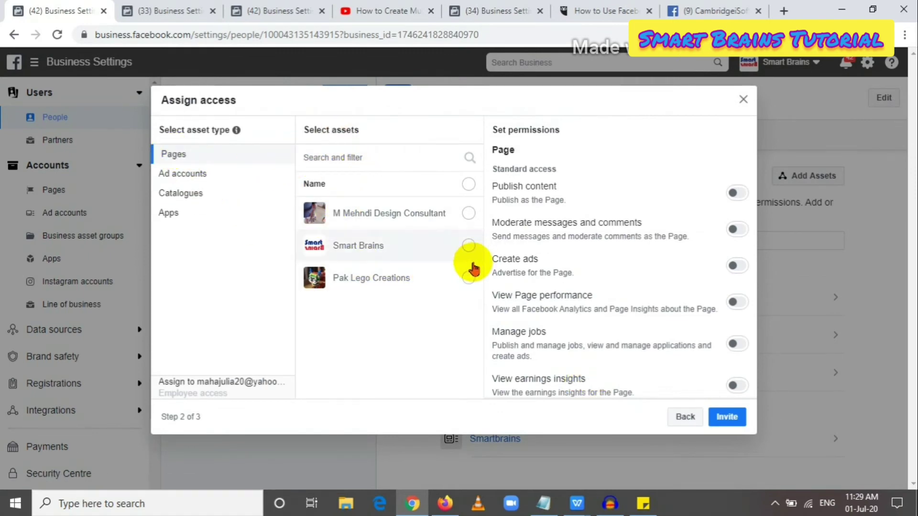
Select the M Mehndi Design Consultant Page and the ad account listed below Smartbrains as assets for the invitee
left_click(468, 279)
left_click(468, 246)
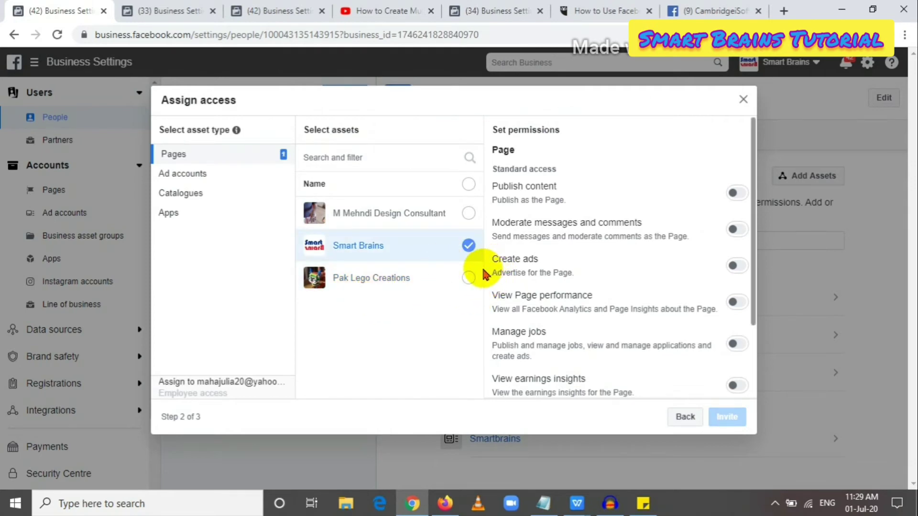
left_click(469, 246)
left_click(469, 215)
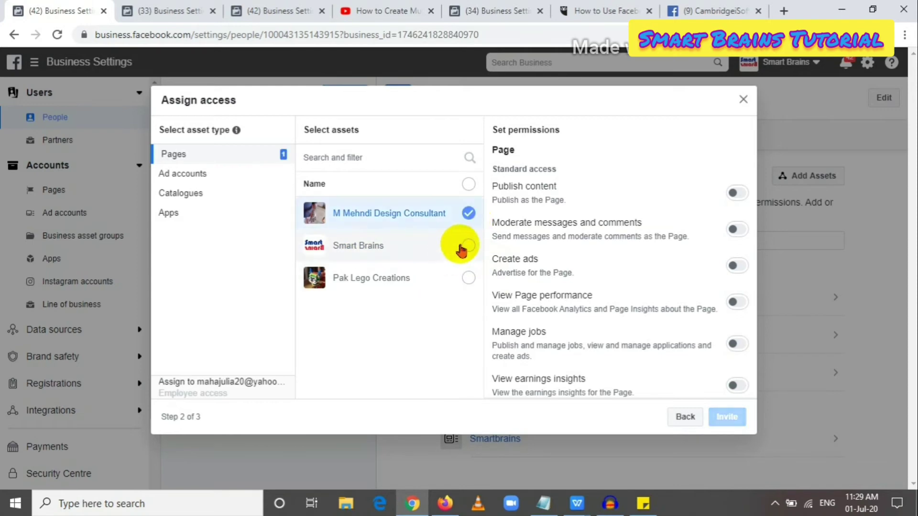
left_click(191, 175)
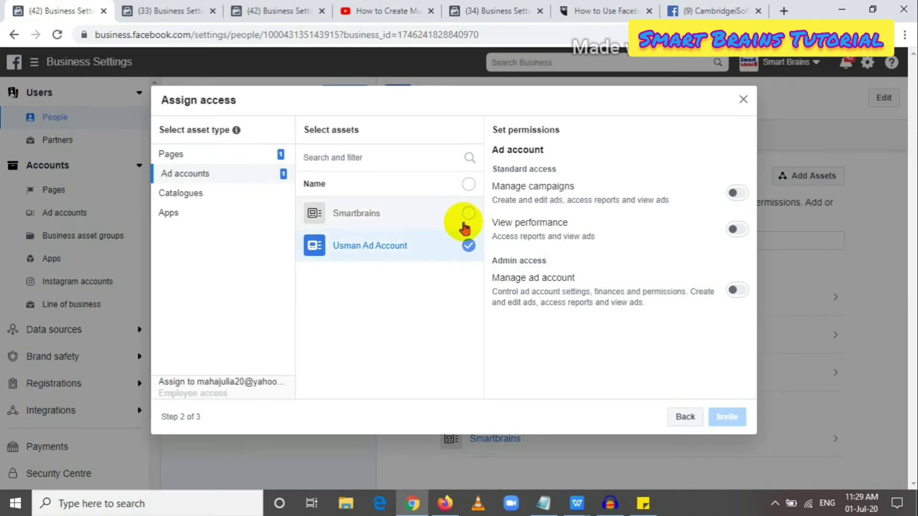
left_click(180, 215)
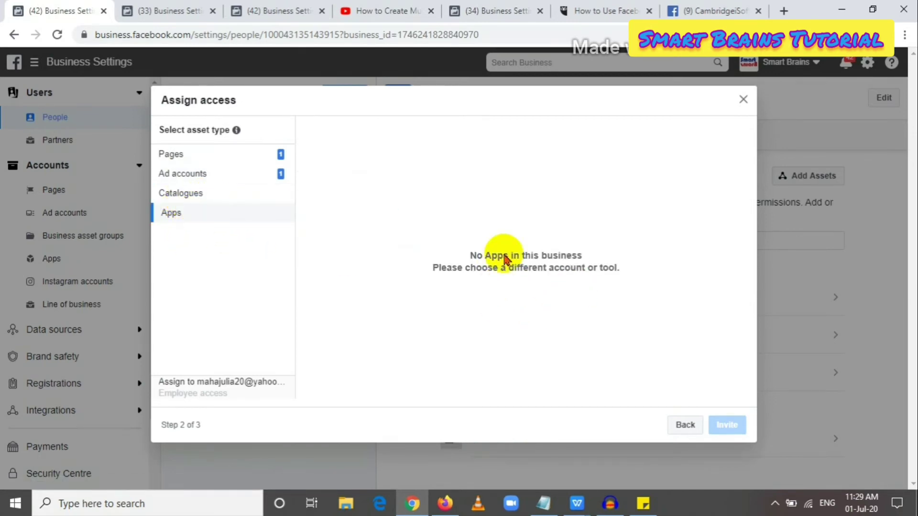
left_click(210, 176)
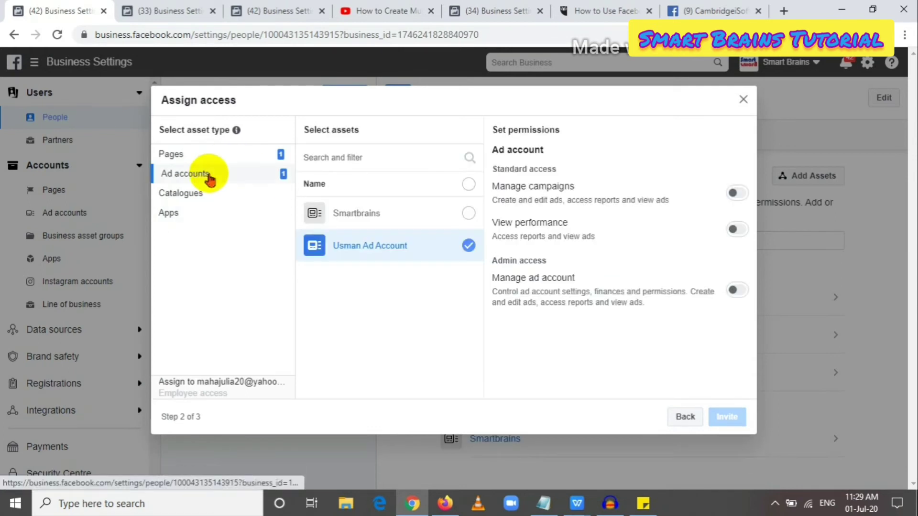
Grant the invitee Manage Page permission under Admin access for the M Mehndi Design Consultant Page
left_click(258, 154)
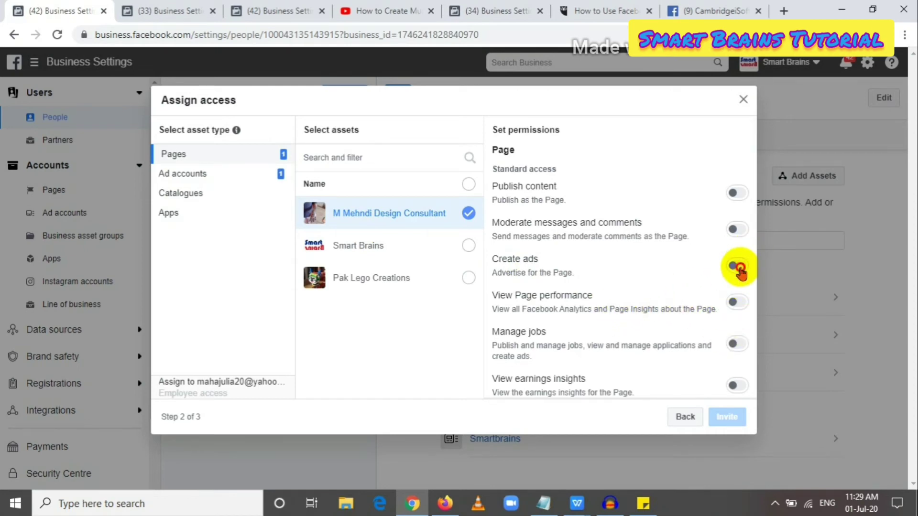
scroll(700, 326, "down", 2)
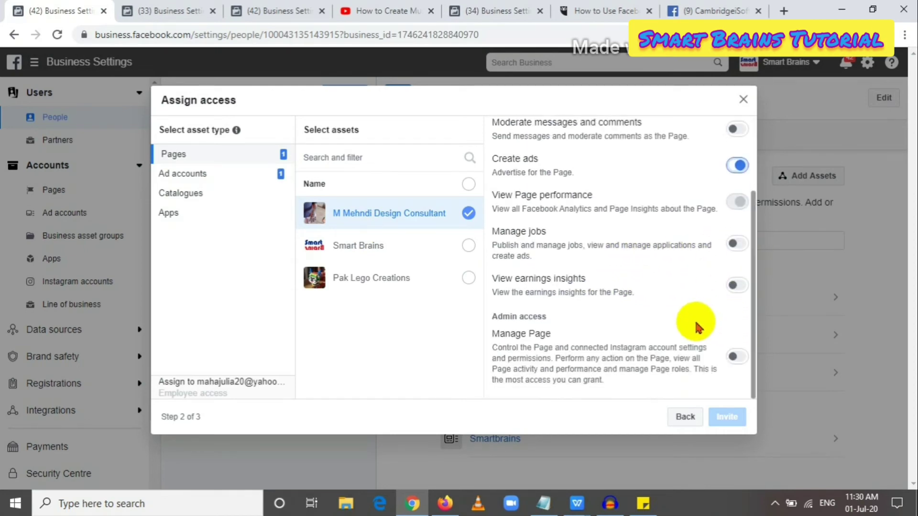
left_click(739, 359)
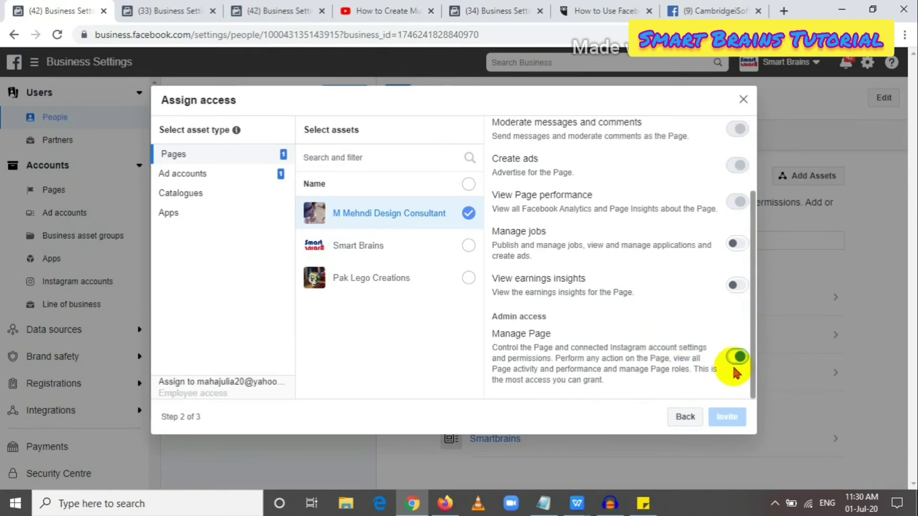
left_click(737, 360)
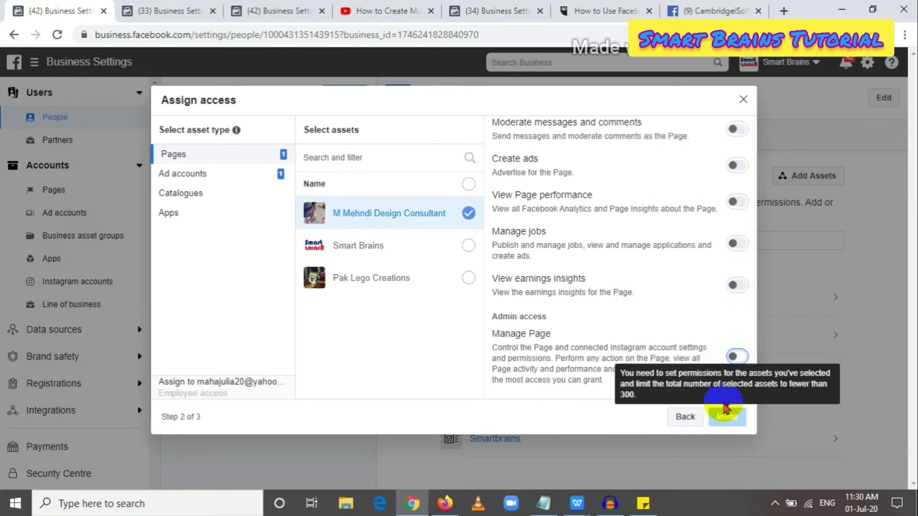
scroll(732, 192, "up", 3)
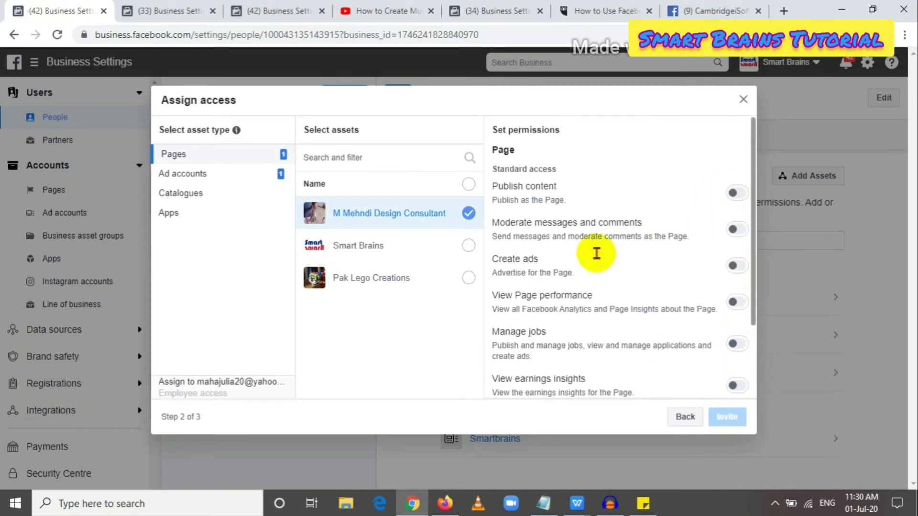
scroll(698, 324, "down", 3)
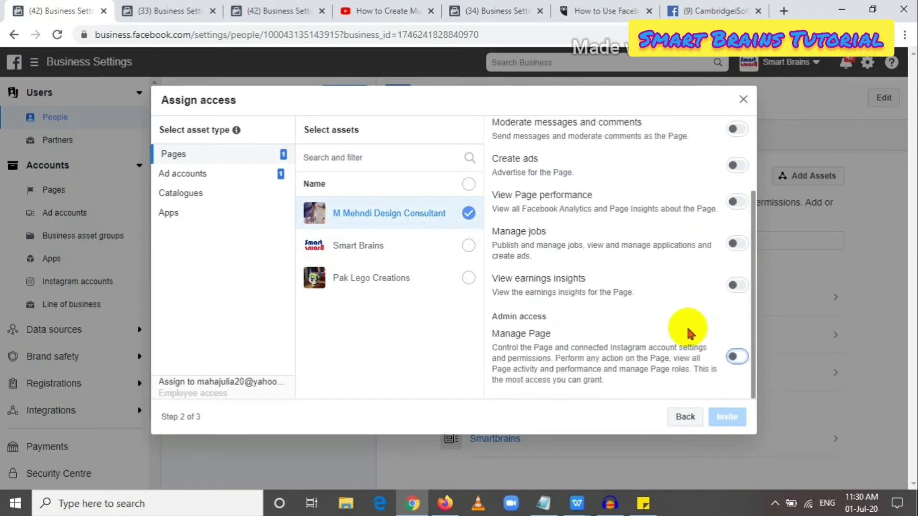
left_click(737, 356)
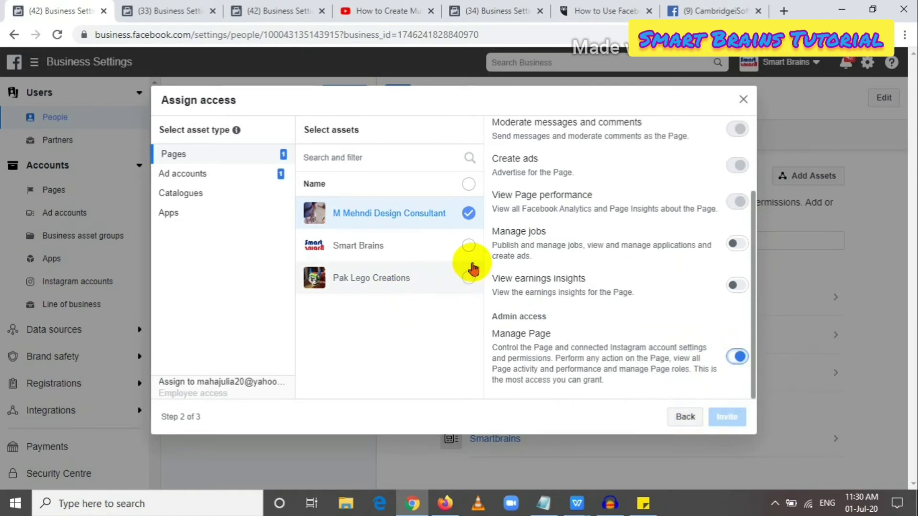
Grant View performance on the selected ad account, send the invitation and close the completion dialog
left_click(272, 174)
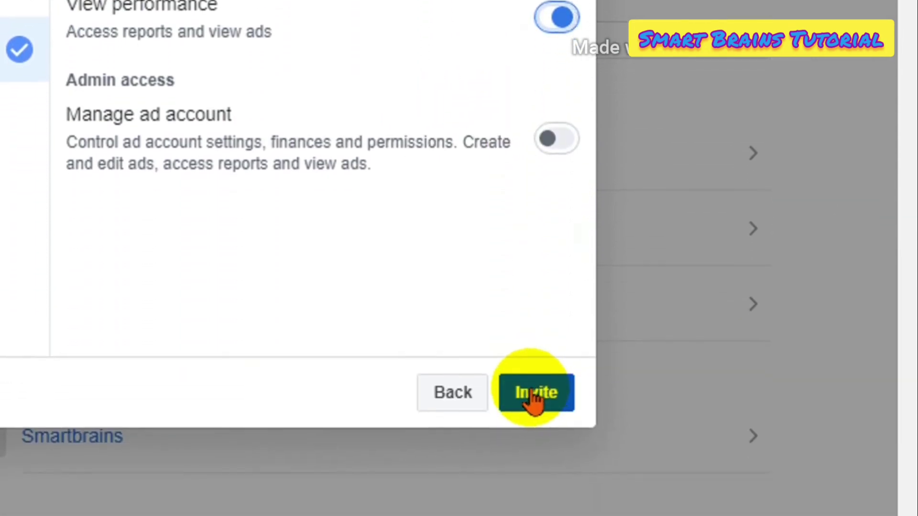
left_click(535, 395)
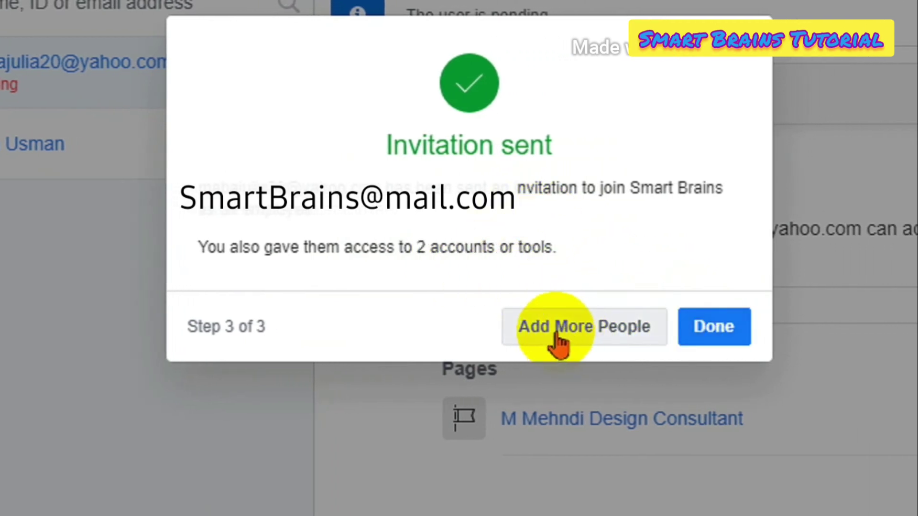
left_click(711, 330)
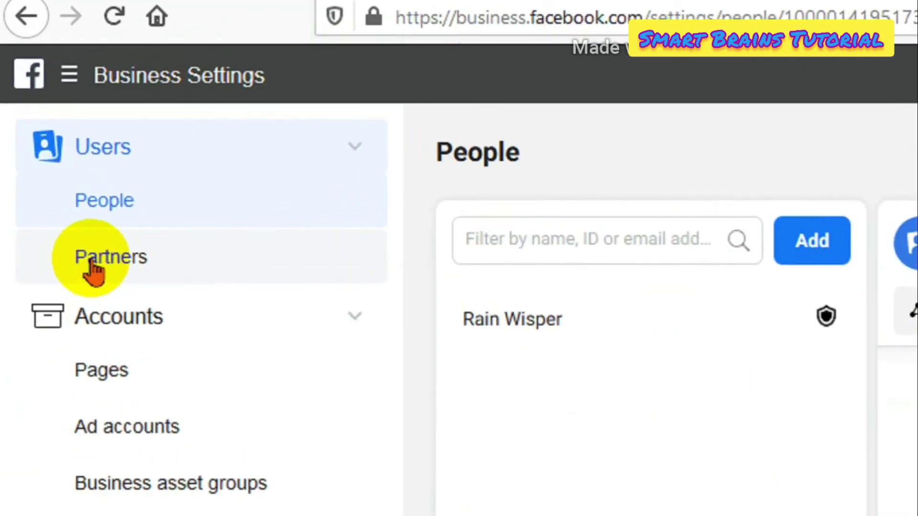
Open WaoTec's Partners settings in Firefox, try "gg" as the business ID of a partner to share assets with, and clear it
left_click(114, 266)
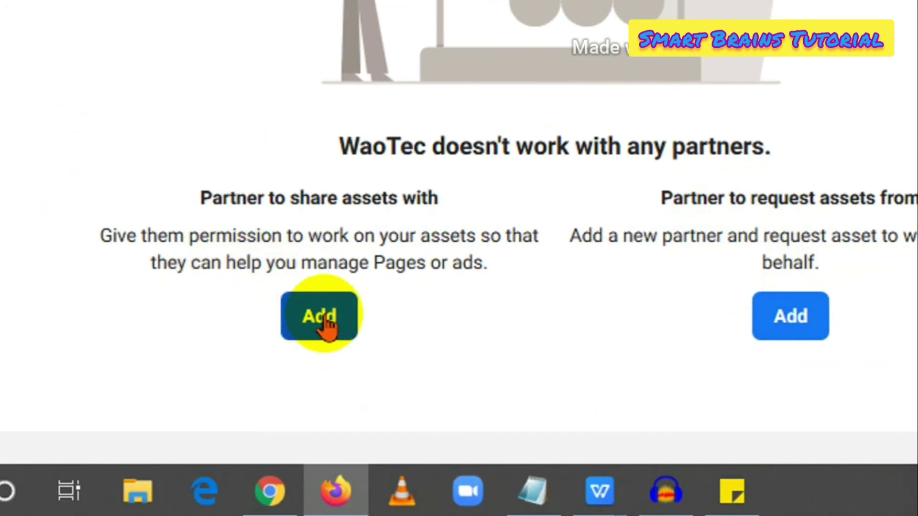
left_click(326, 324)
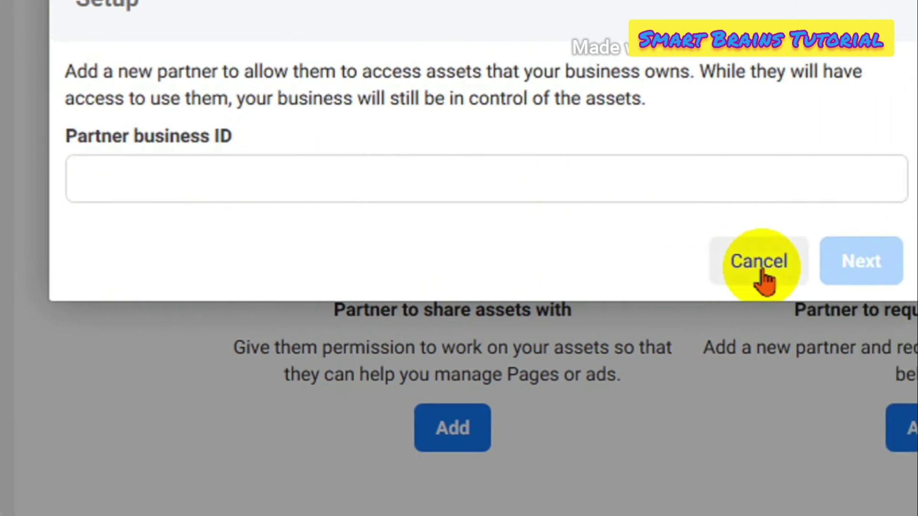
left_click(604, 178)
type("ug")
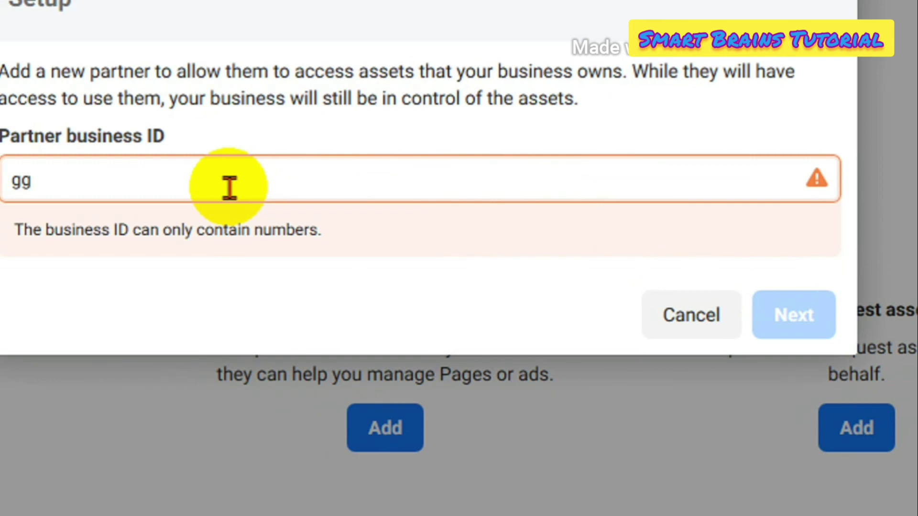
key("BackSpace")
key("BackSpace")
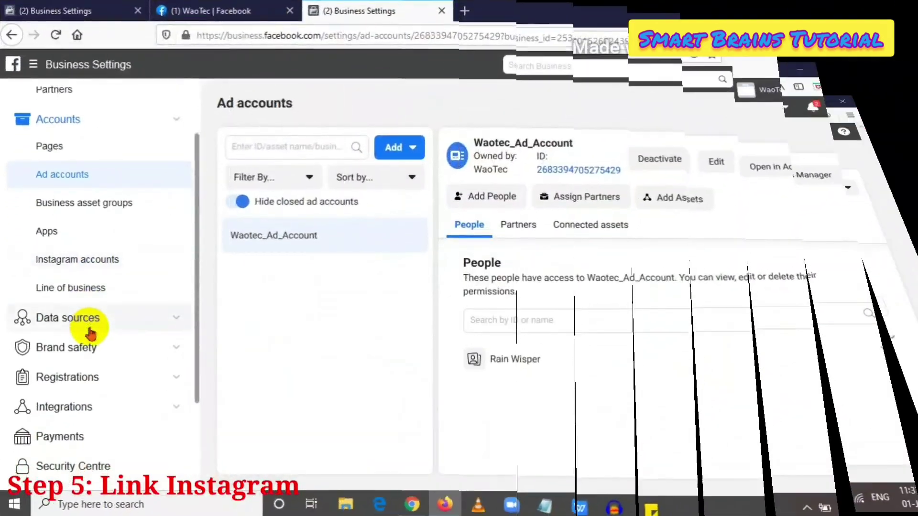
Open WaoTec's Instagram accounts settings, start connecting an Instagram account and close the dialog
scroll(92, 332, "down", 2)
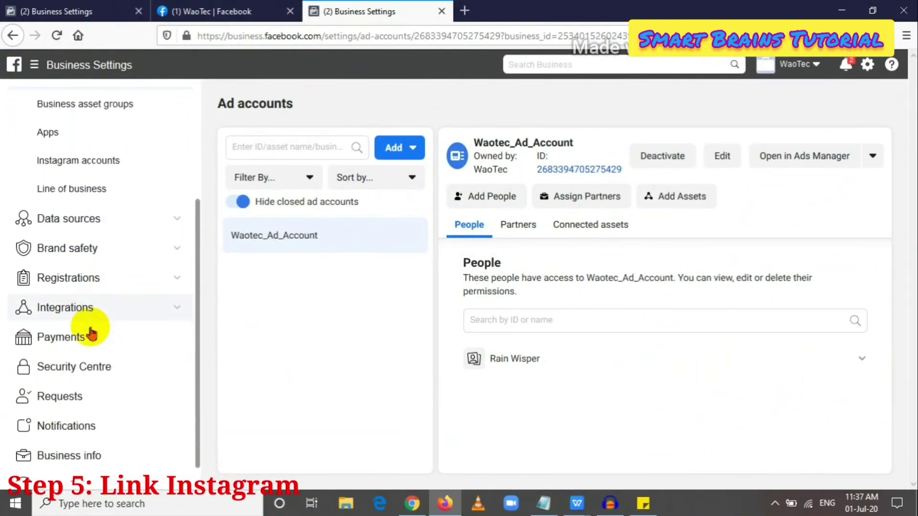
scroll(92, 335, "down", 1)
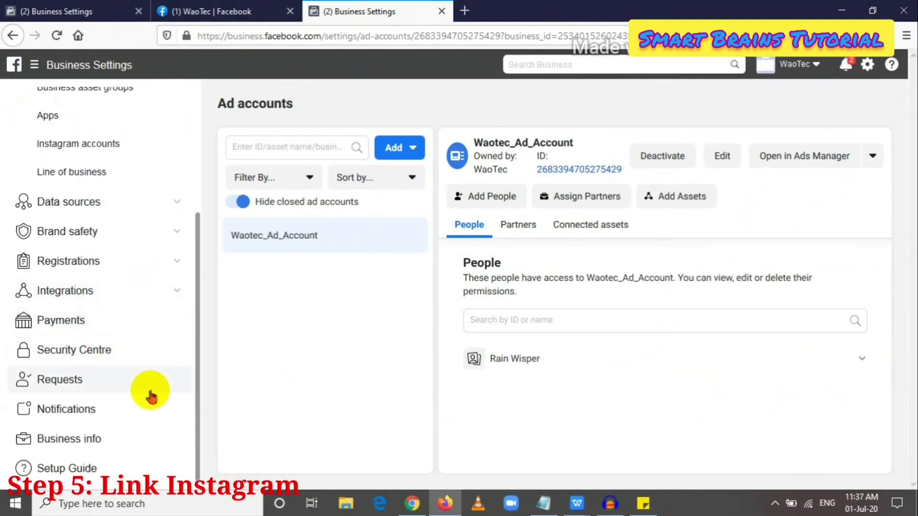
scroll(62, 209, "up", 3)
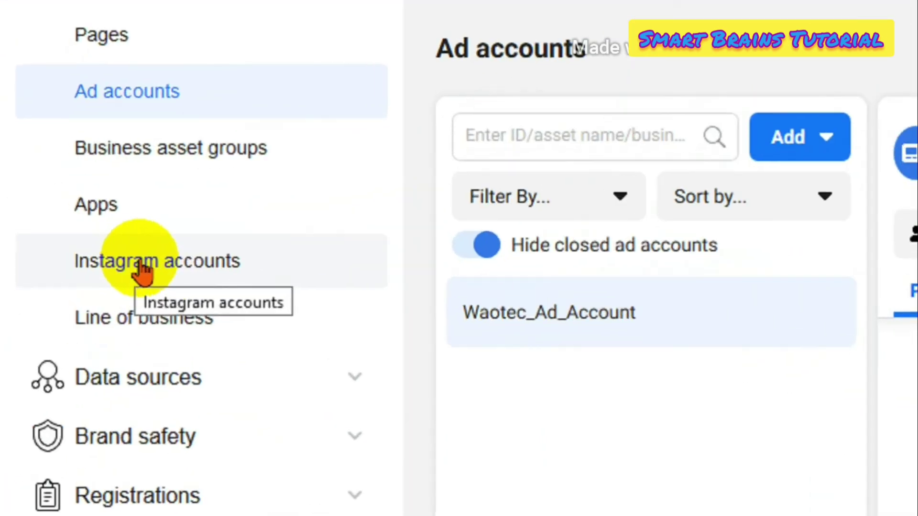
left_click(165, 272)
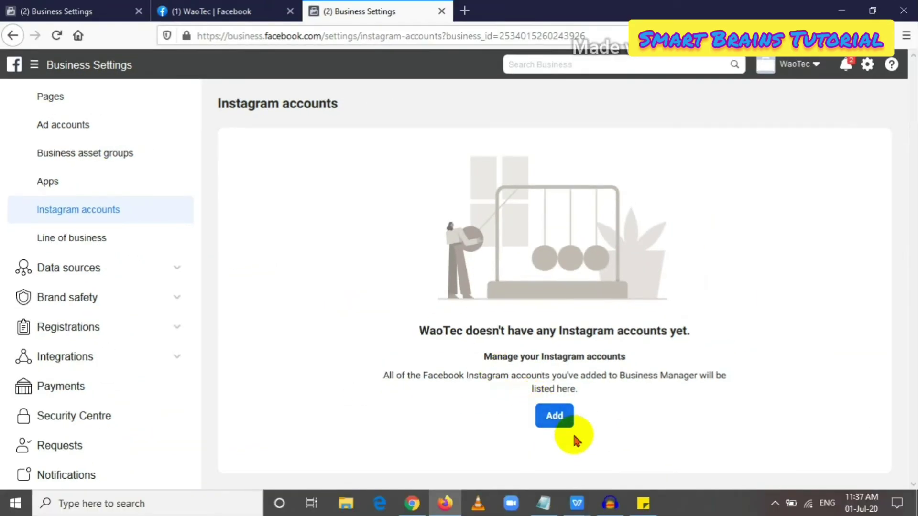
left_click(567, 425)
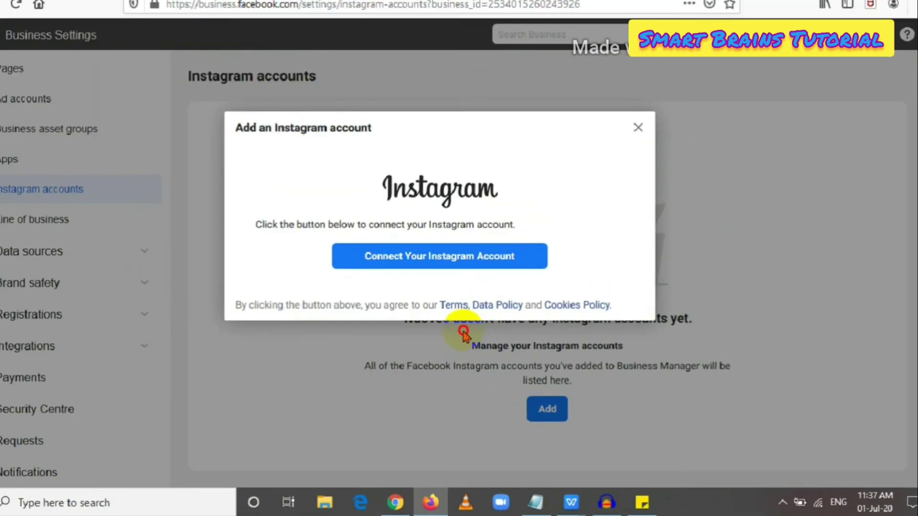
left_click_drag(261, 122, 180, 53)
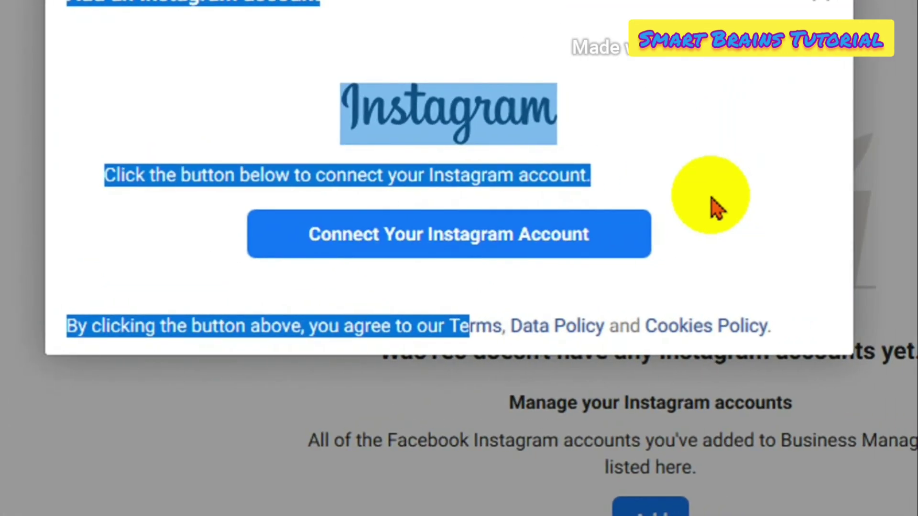
left_click(715, 207)
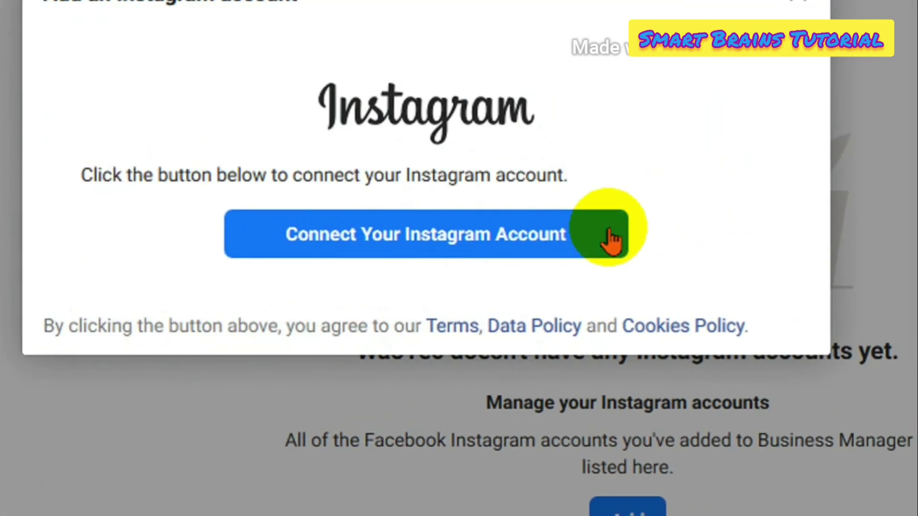
left_click(461, 247)
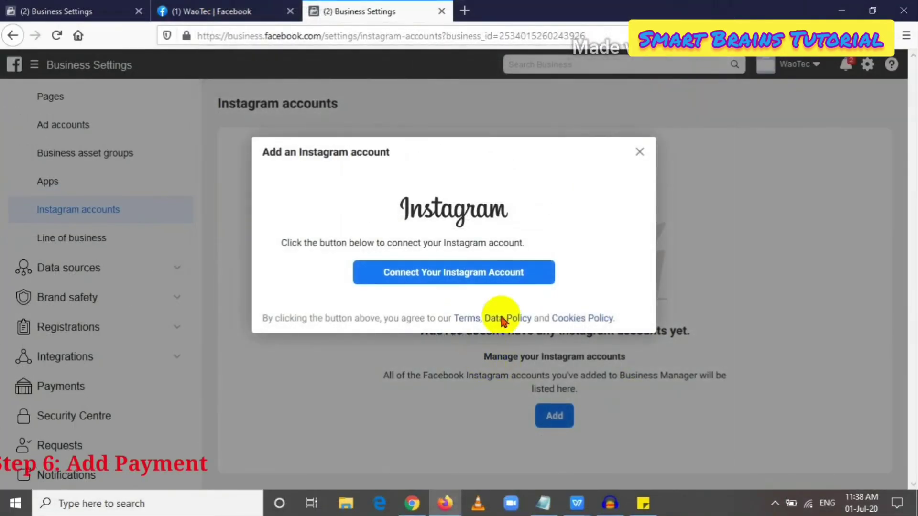
left_click(640, 152)
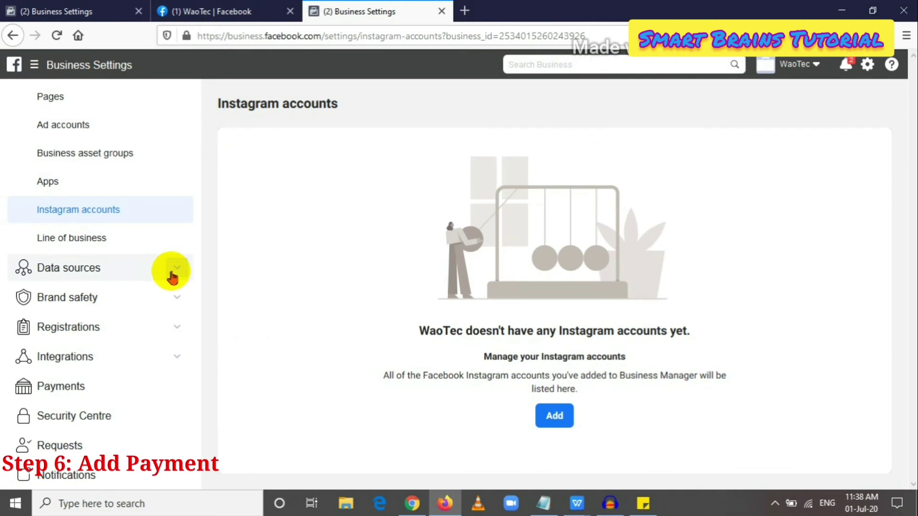
Open the Payments settings, start adding a payment method and look at its billing country and currency fields
scroll(172, 277, "down", 2)
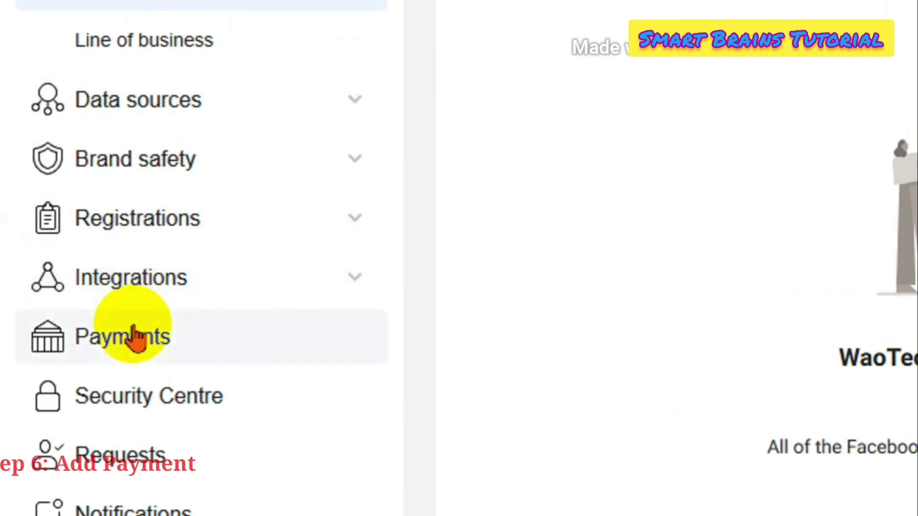
left_click(136, 348)
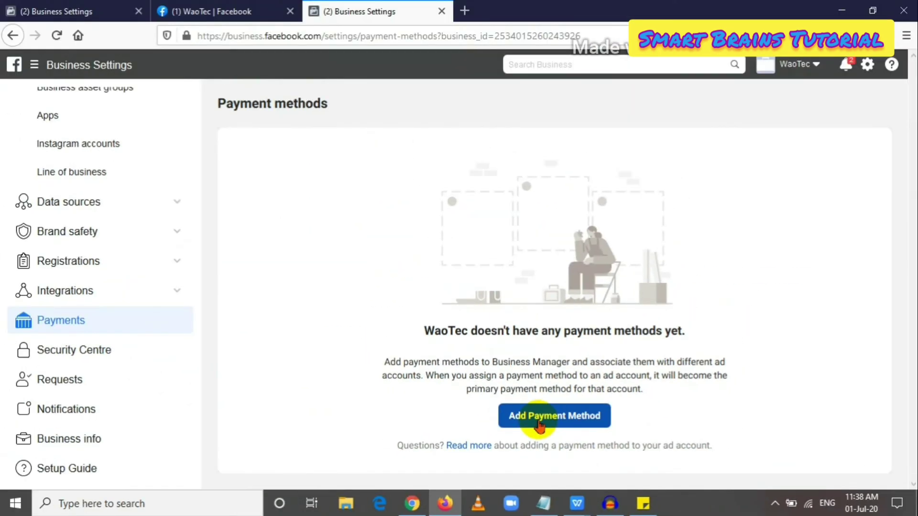
left_click(461, 329)
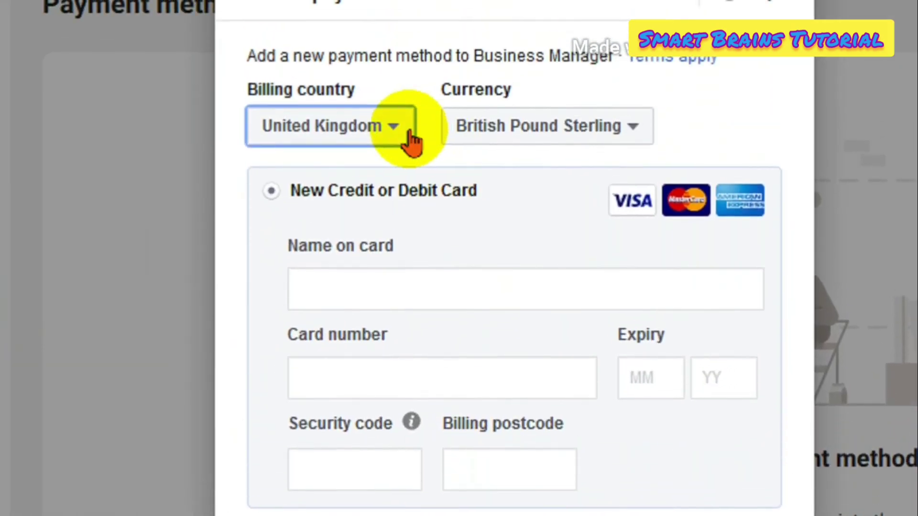
left_click(632, 128)
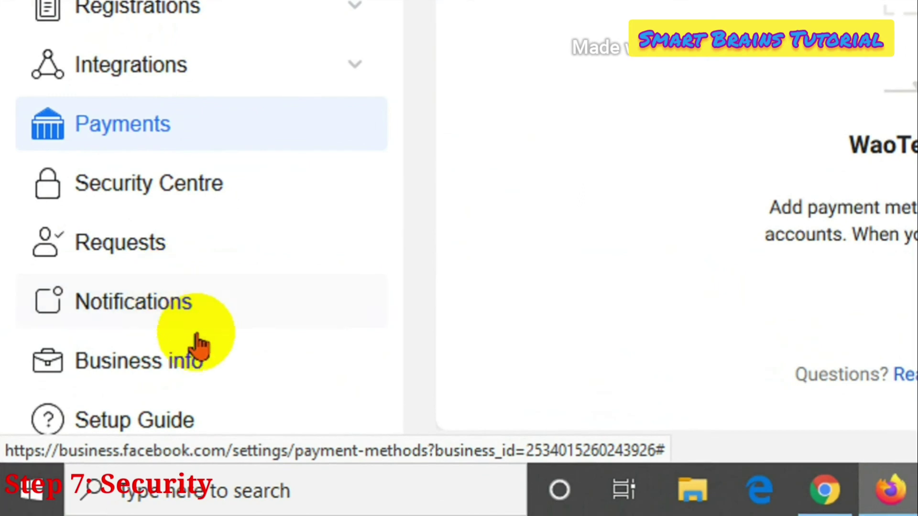
Open the Security Centre and view the options for who is required to turn on two-factor authentication
left_click(143, 201)
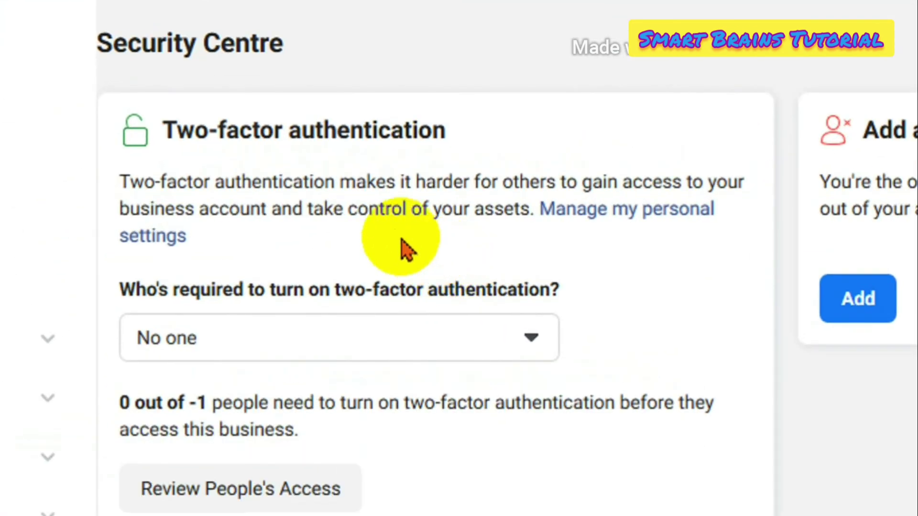
left_click(530, 338)
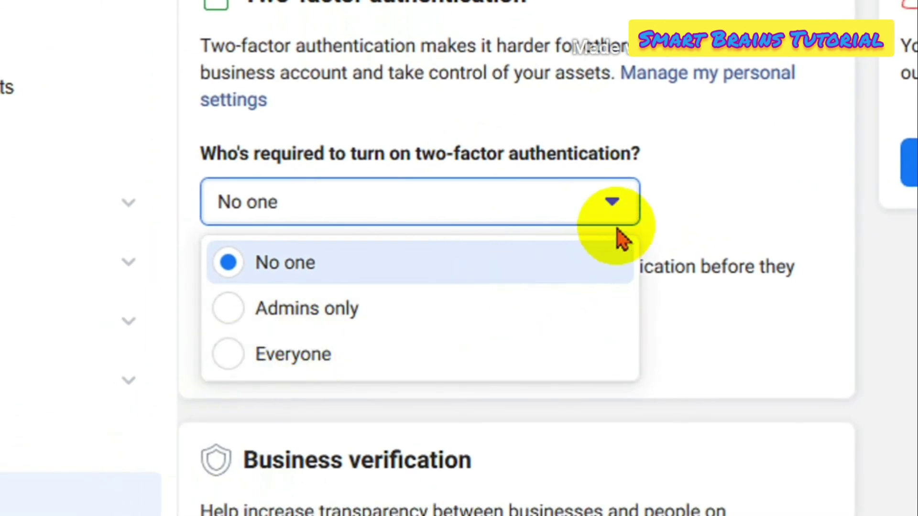
left_click(615, 205)
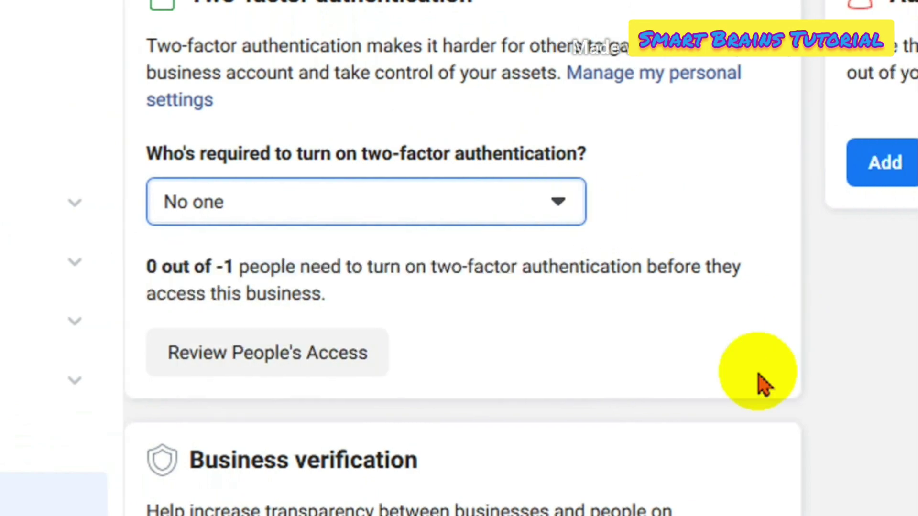
Look at the business verification section of the Security Centre and open WaoTec's Business info settings
scroll(430, 379, "down", 1)
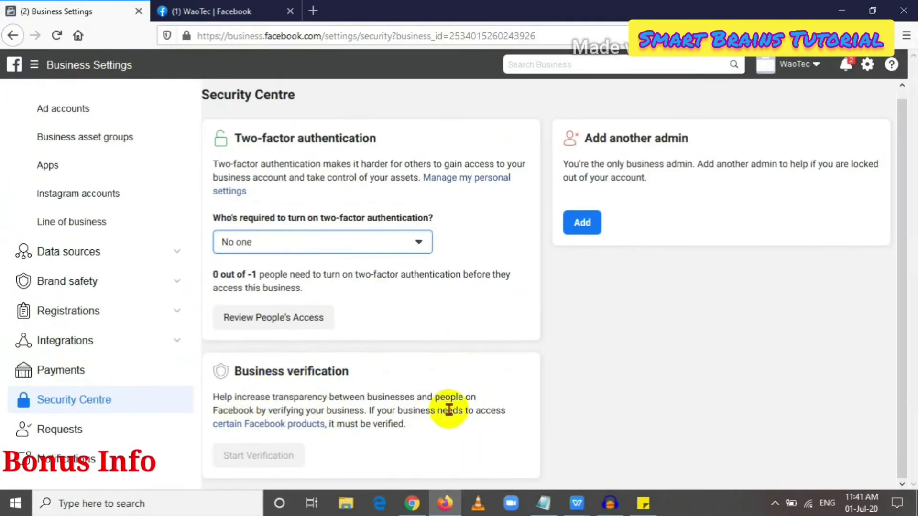
scroll(95, 400, "down", 2)
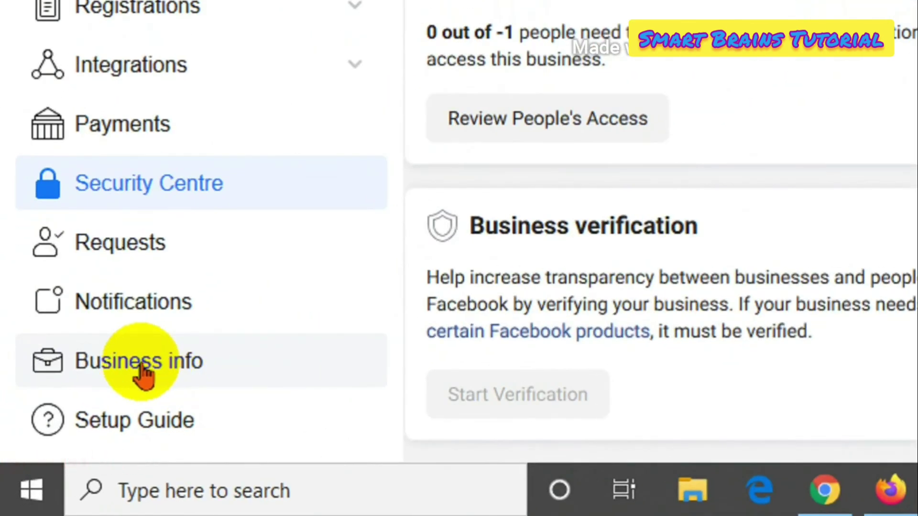
left_click(141, 367)
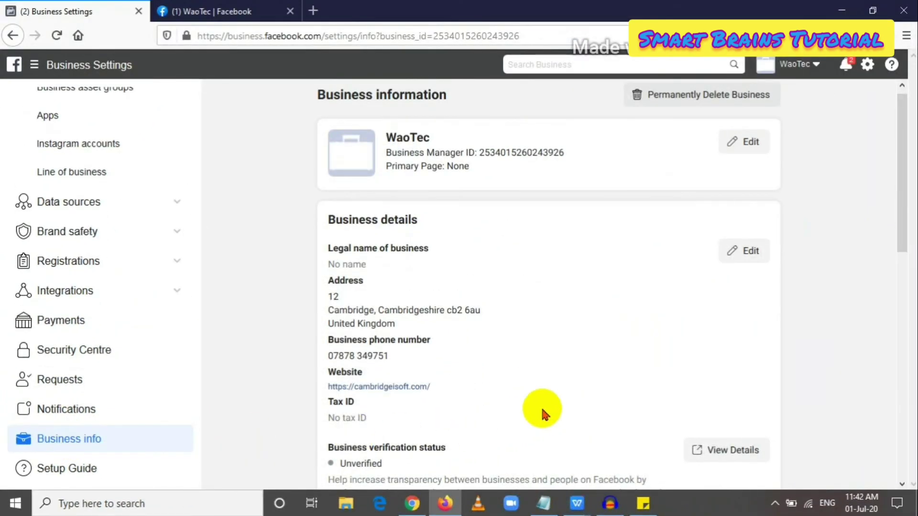
Find the ad account creation limit in WaoTec's business details and highlight its label and value
scroll(554, 371, "down", 6)
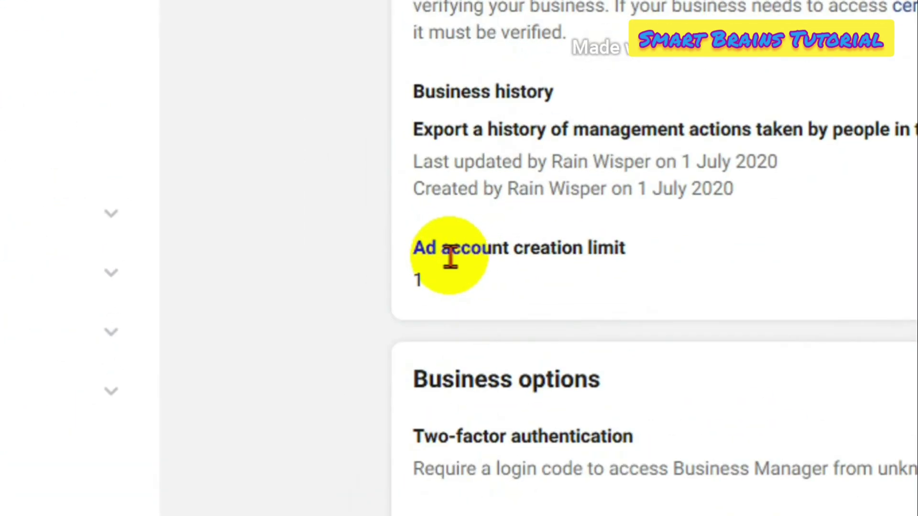
left_click_drag(423, 253, 626, 250)
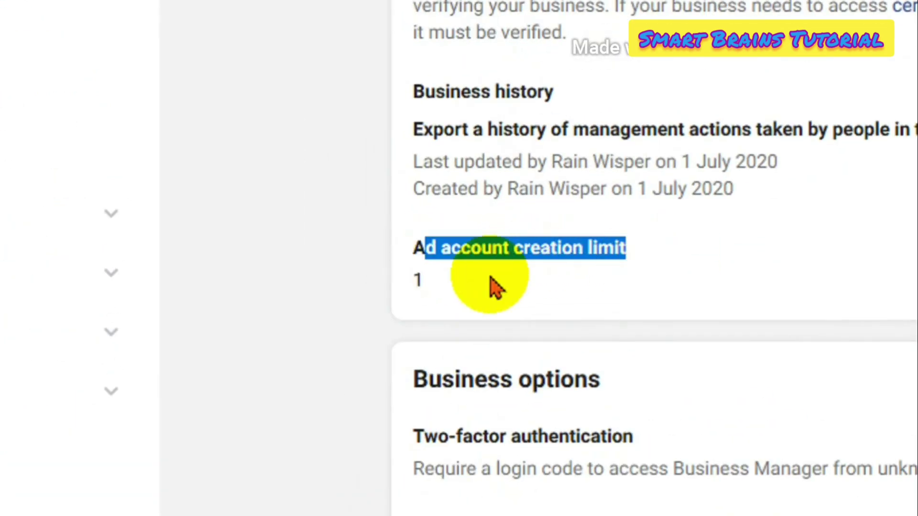
left_click(445, 280)
left_click_drag(445, 280, 414, 283)
left_click(445, 294)
left_click(430, 309)
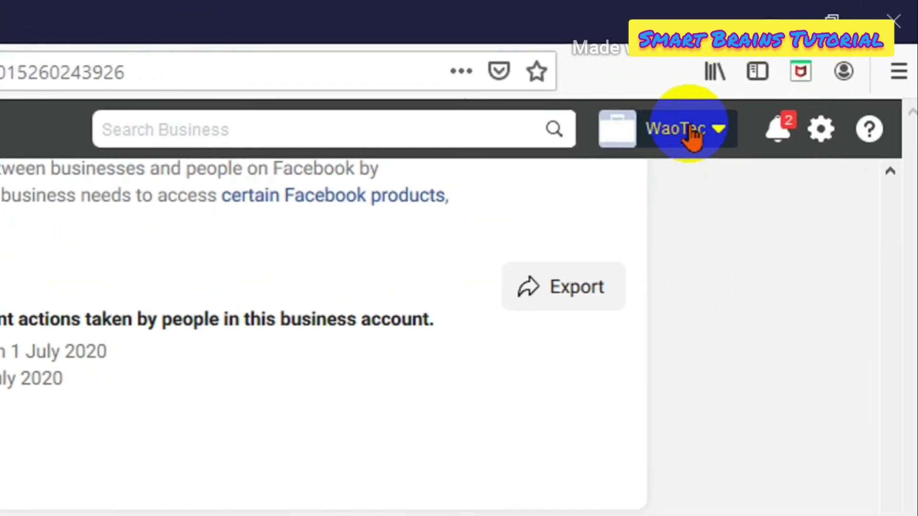
View the list of Business Manager accounts, close it and look at the Business options and My Info sections
left_click(692, 133)
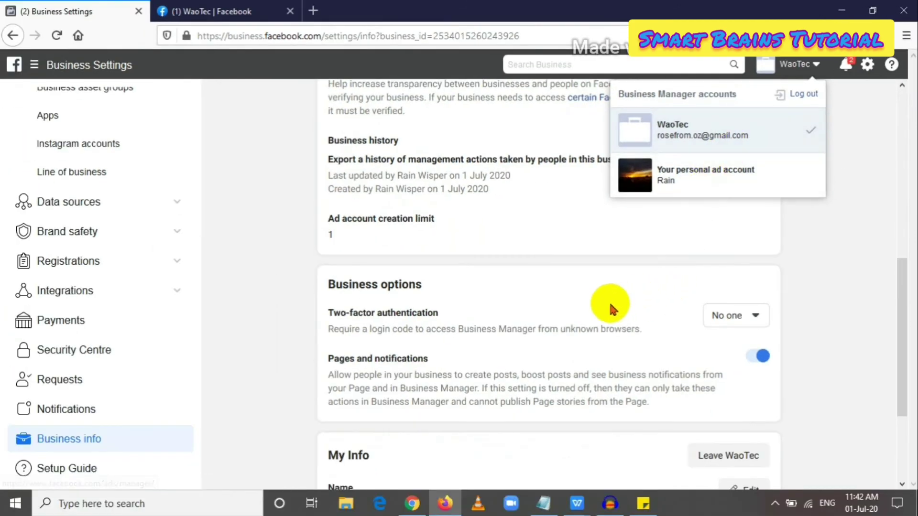
left_click(768, 250)
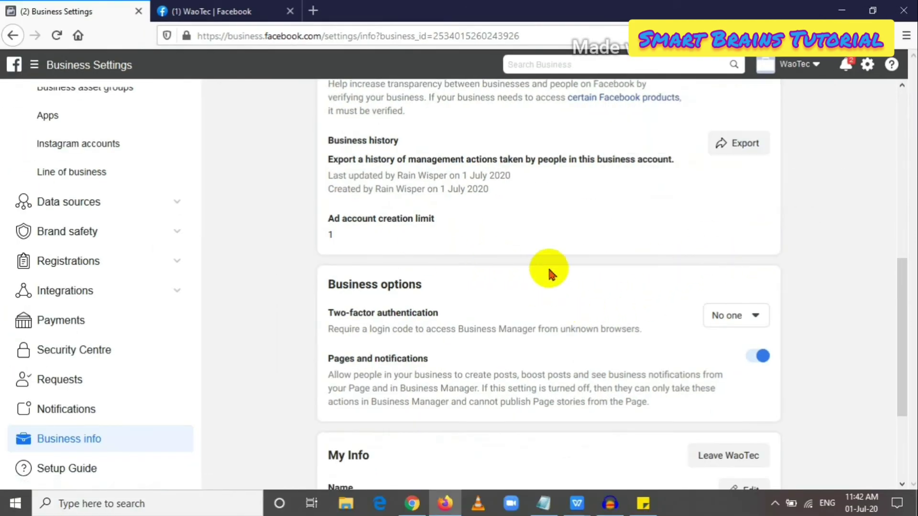
scroll(470, 264, "down", 3)
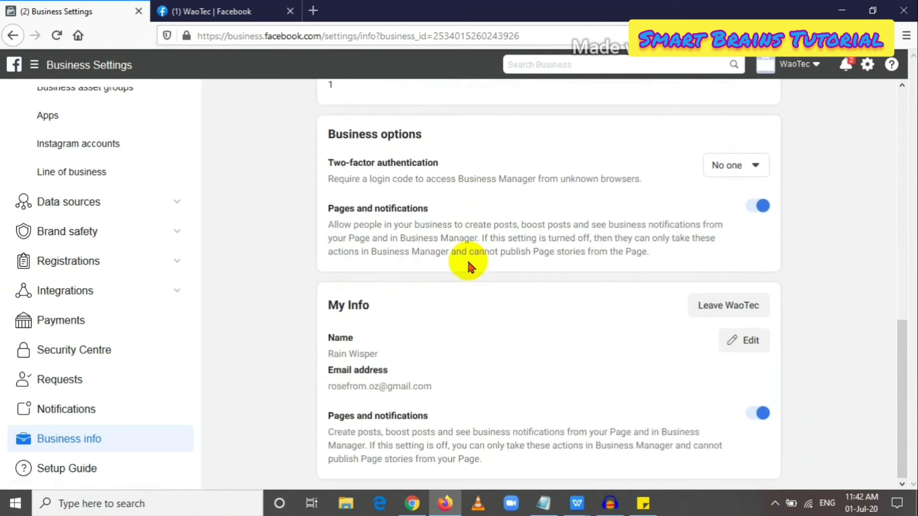